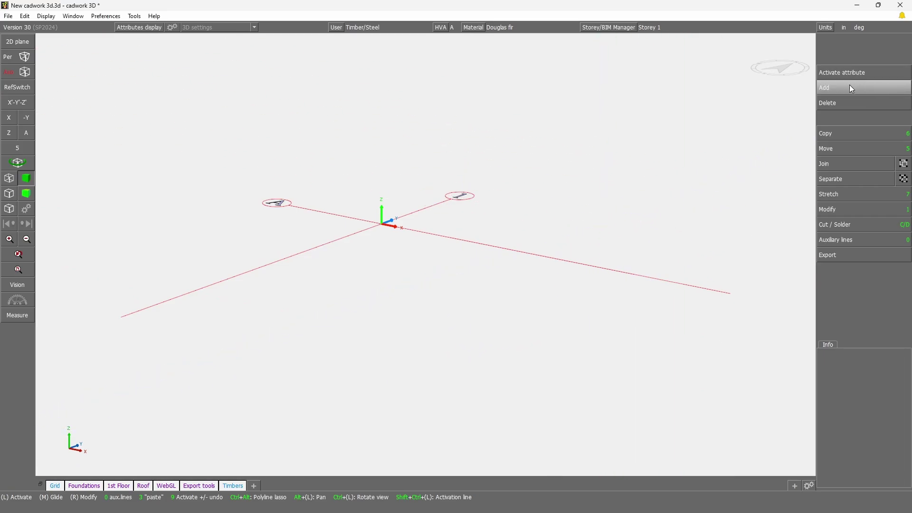
# Add an unnamed surface with the Undefined material, outlining the 30' by 30' square spanned by grid axes A and 1
pyautogui.click(833, 88)
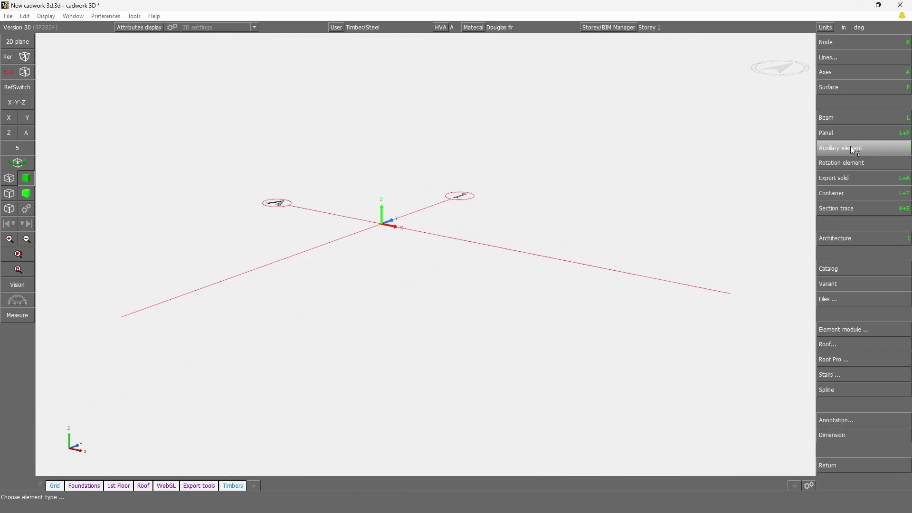
pyautogui.click(836, 88)
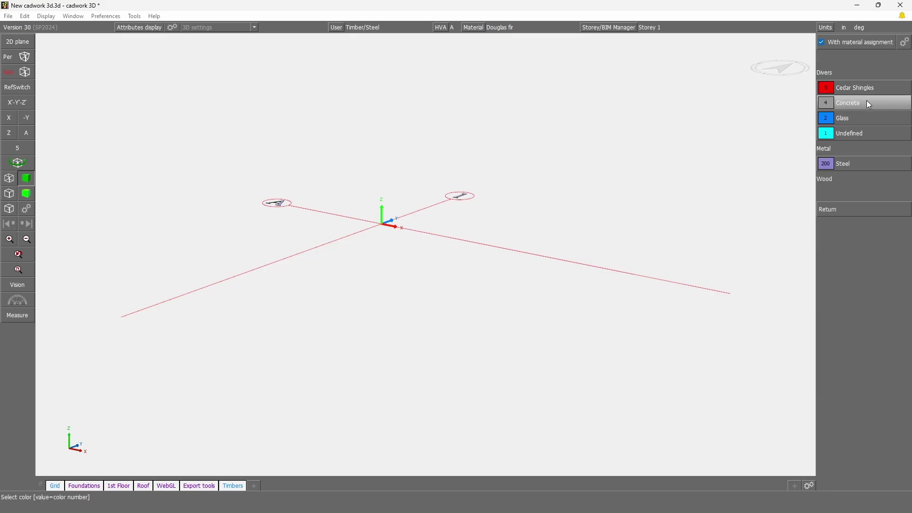
pyautogui.click(838, 135)
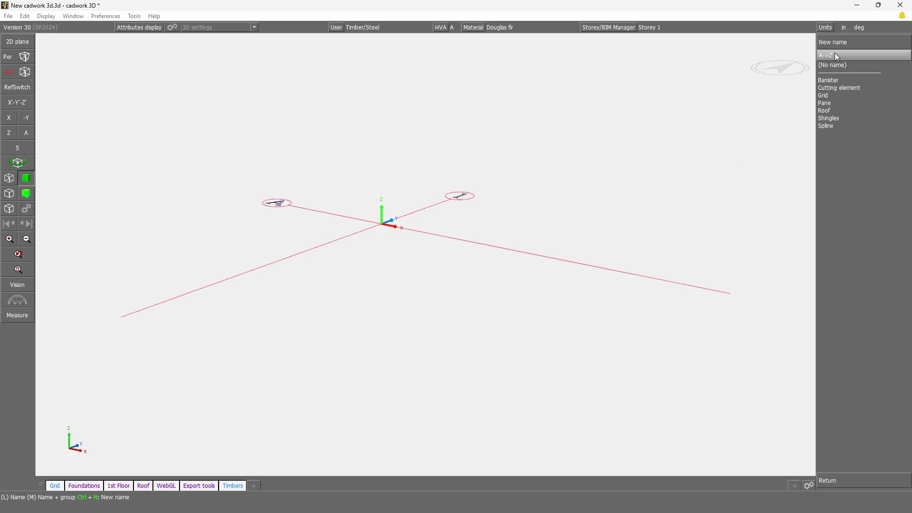
pyautogui.click(825, 66)
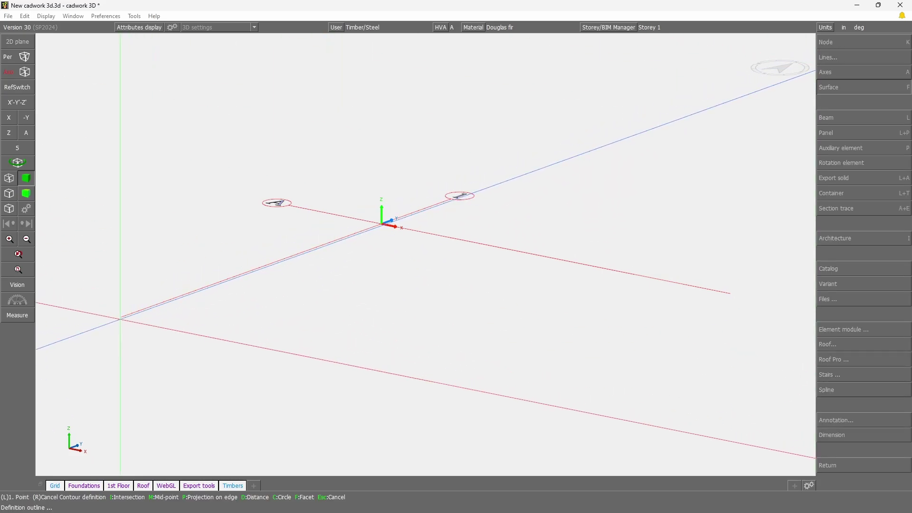
pyautogui.click(121, 317)
pyautogui.click(381, 224)
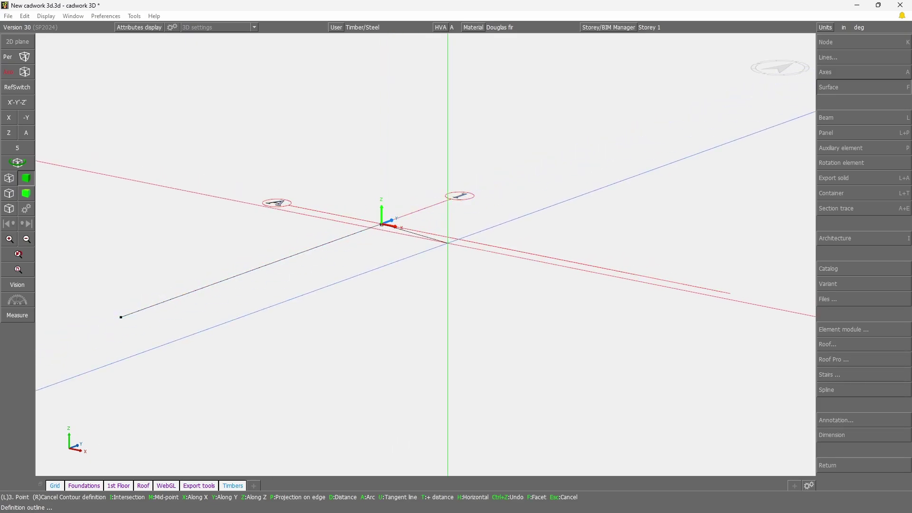
pyautogui.click(731, 295)
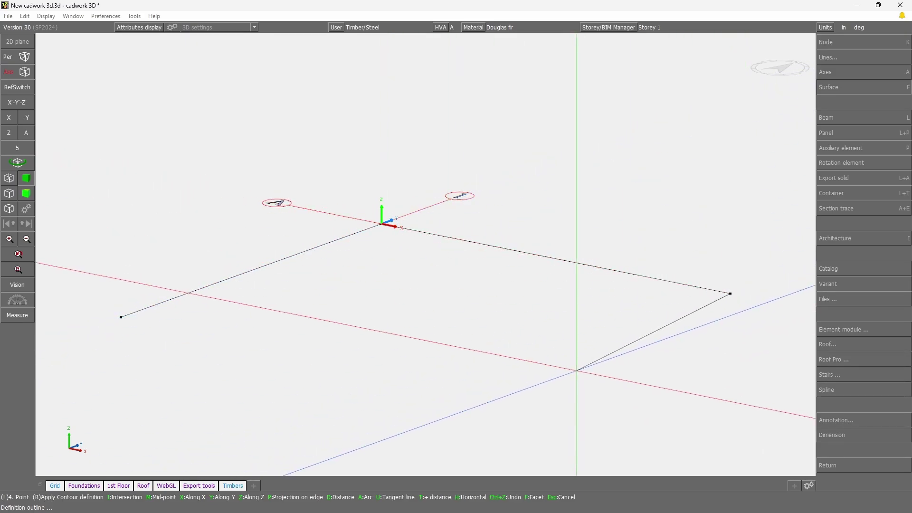
pyautogui.click(120, 316)
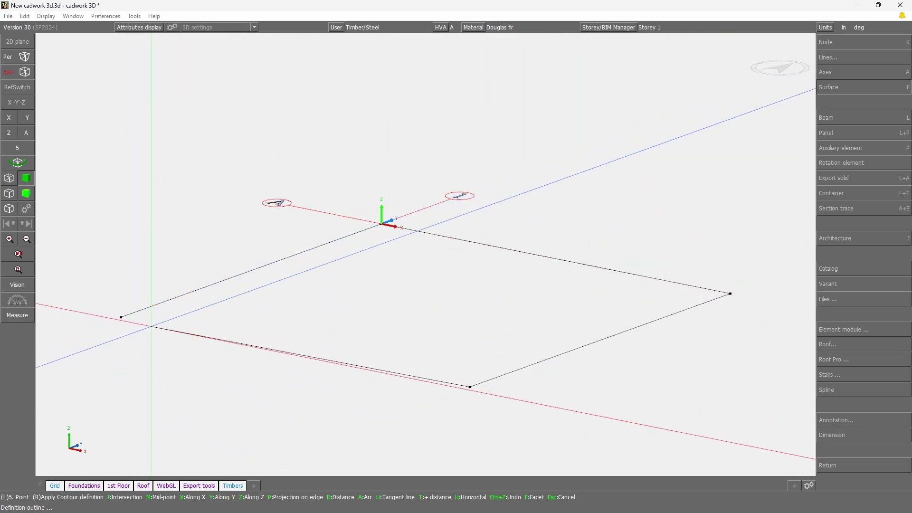
pyautogui.rightClick(151, 326)
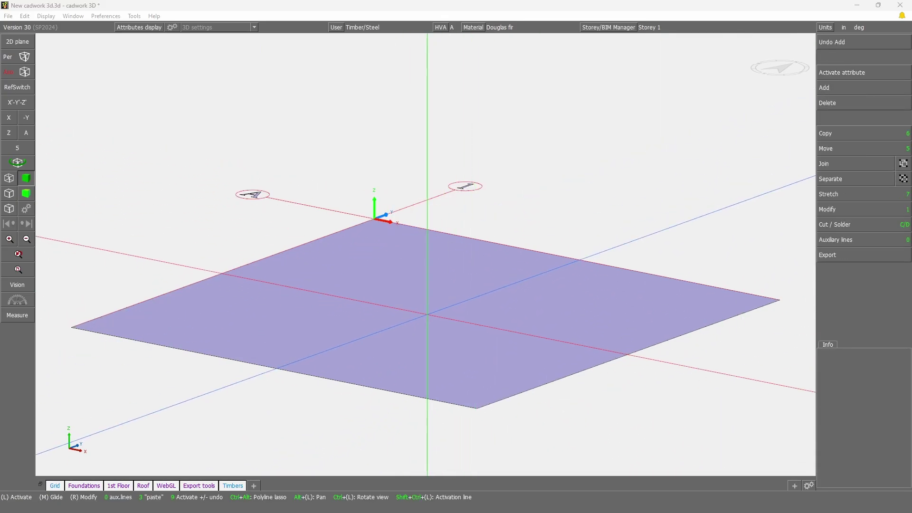
# Apply the image CadworkLogo_PNG1.png to the new surface as an automatic bitmap
pyautogui.click(427, 315)
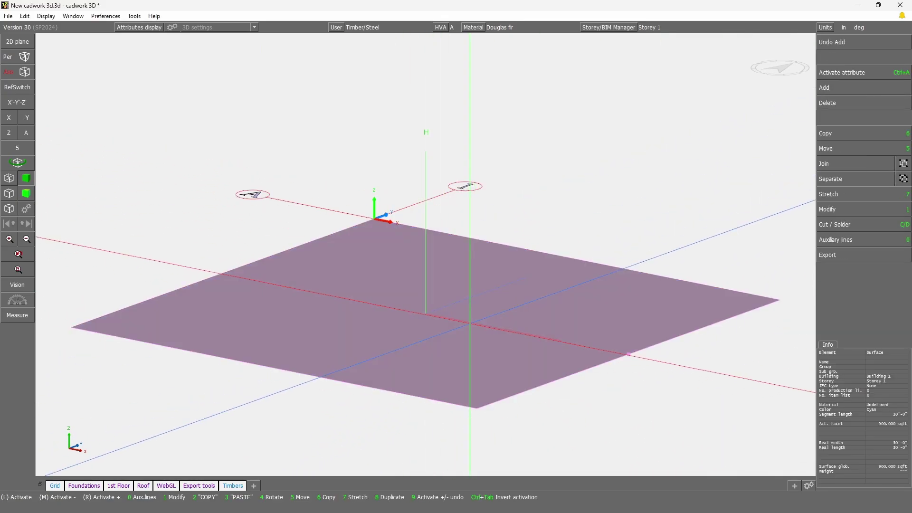
pyautogui.click(874, 204)
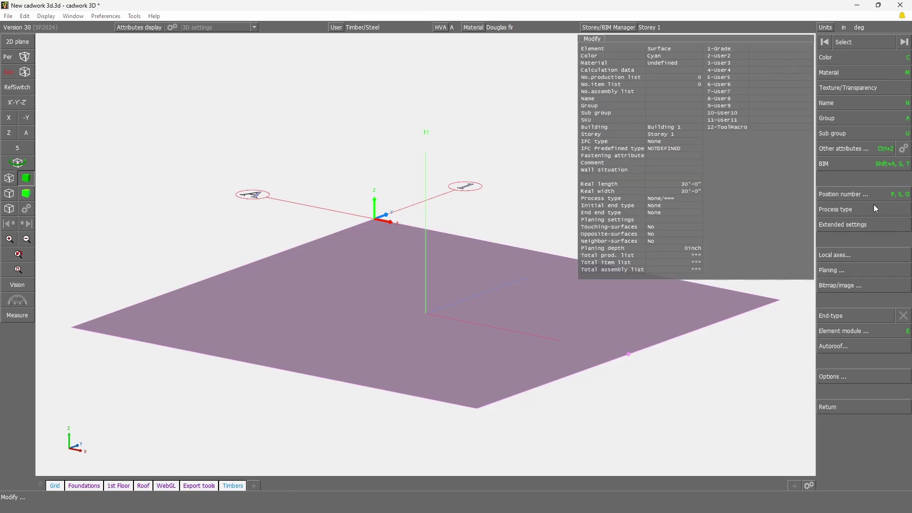
pyautogui.click(851, 286)
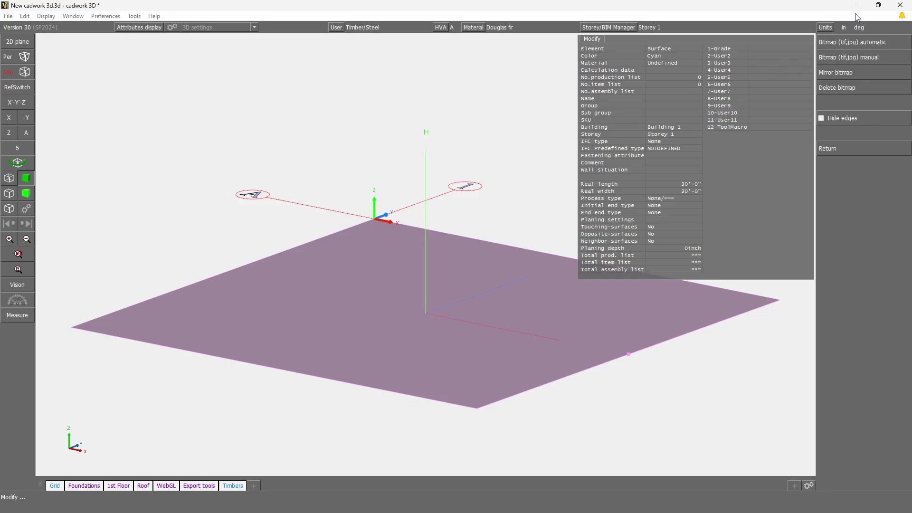
pyautogui.click(862, 43)
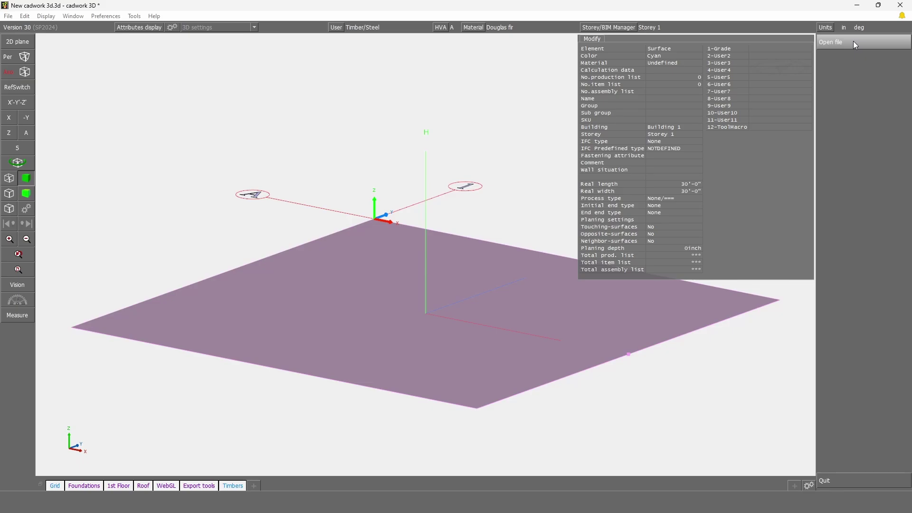
pyautogui.click(853, 42)
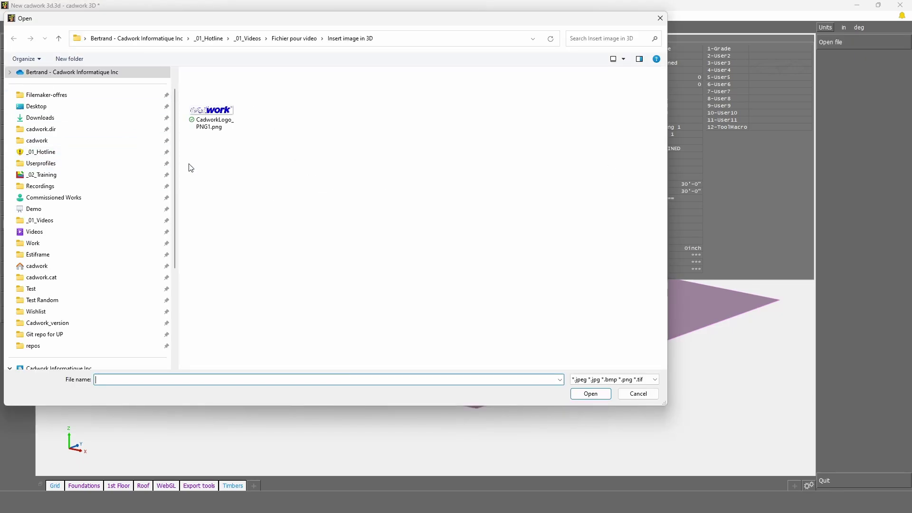
pyautogui.click(202, 115)
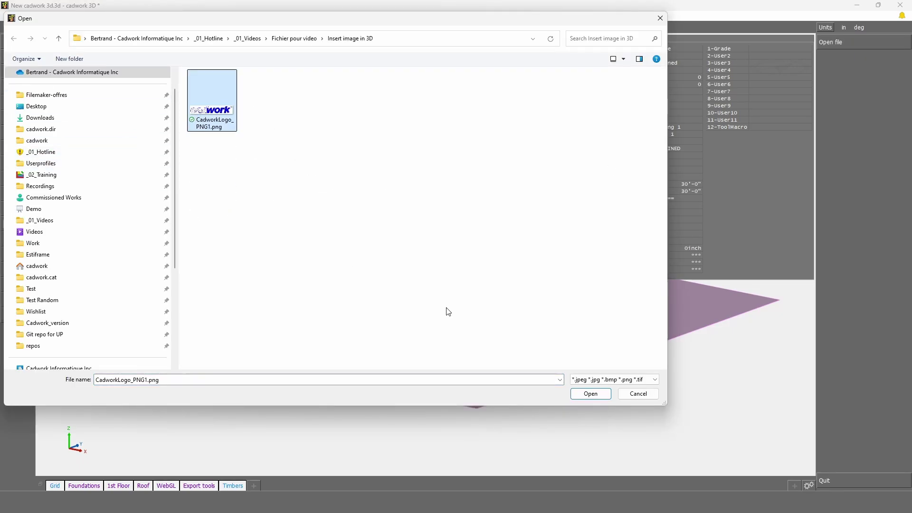
pyautogui.click(591, 394)
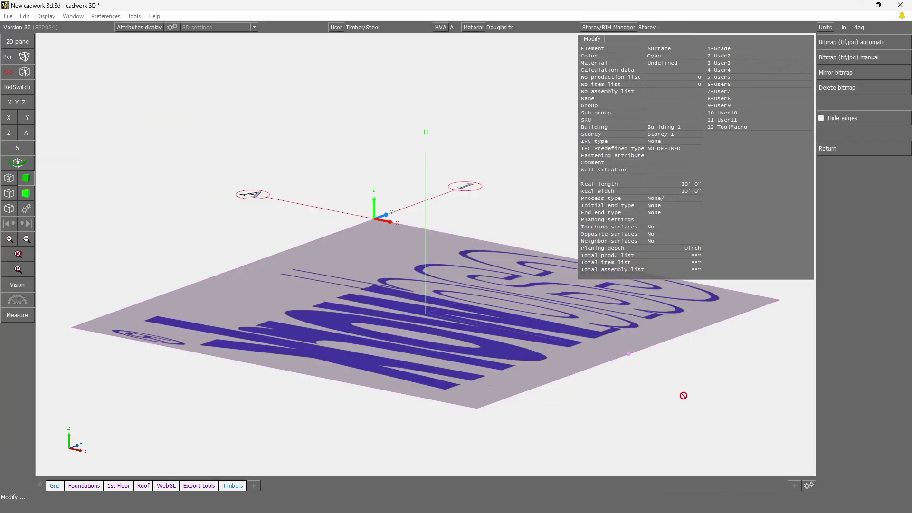
pyautogui.rightClick(525, 339)
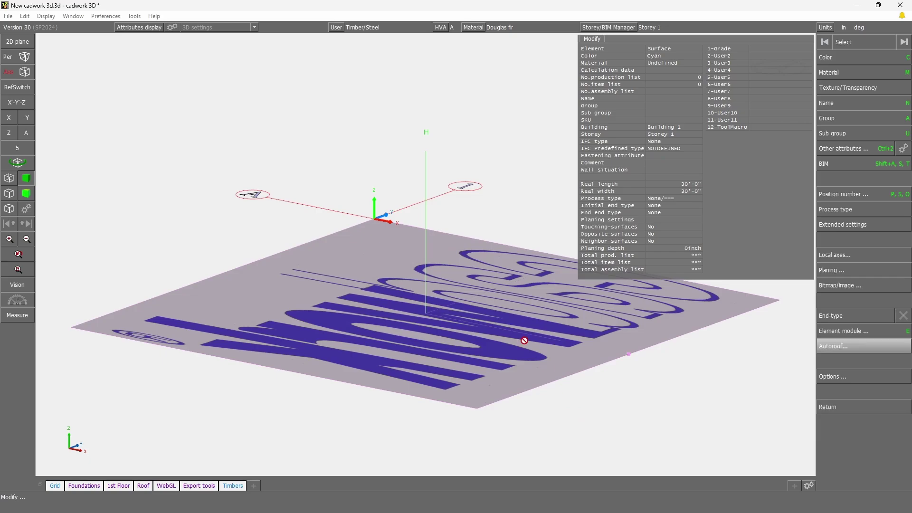
pyautogui.rightClick(537, 331)
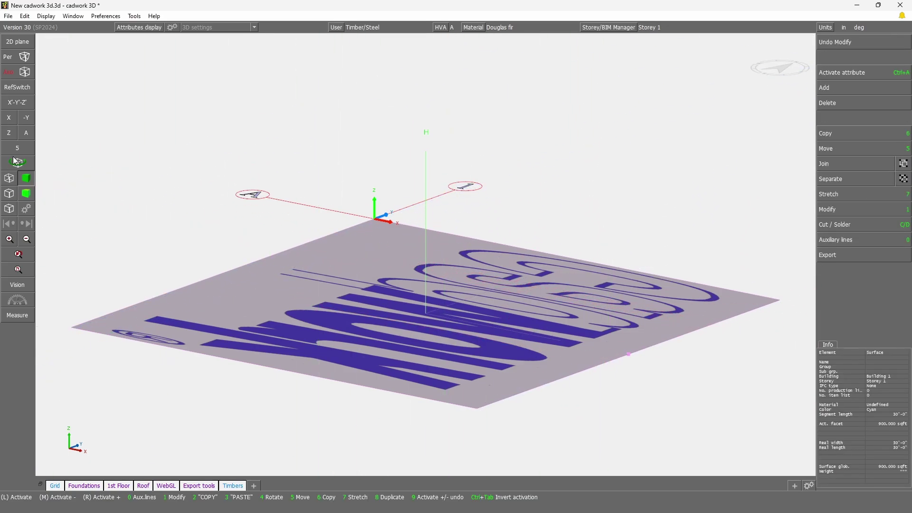
# Mirror the logo bitmap on the surface and deactivate the surface
pyautogui.middleClick(428, 259)
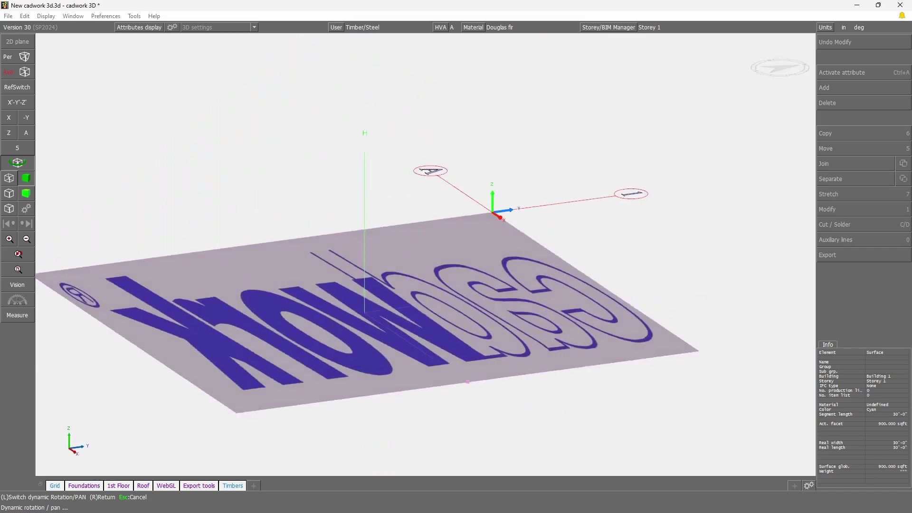
pyautogui.rightClick(438, 252)
pyautogui.scroll(-2, 477, 208)
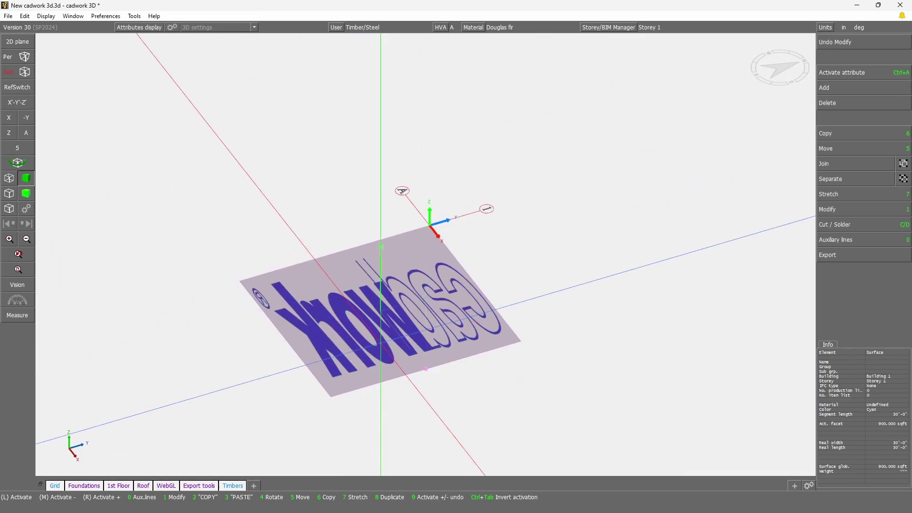
pyautogui.scroll(3, 428, 372)
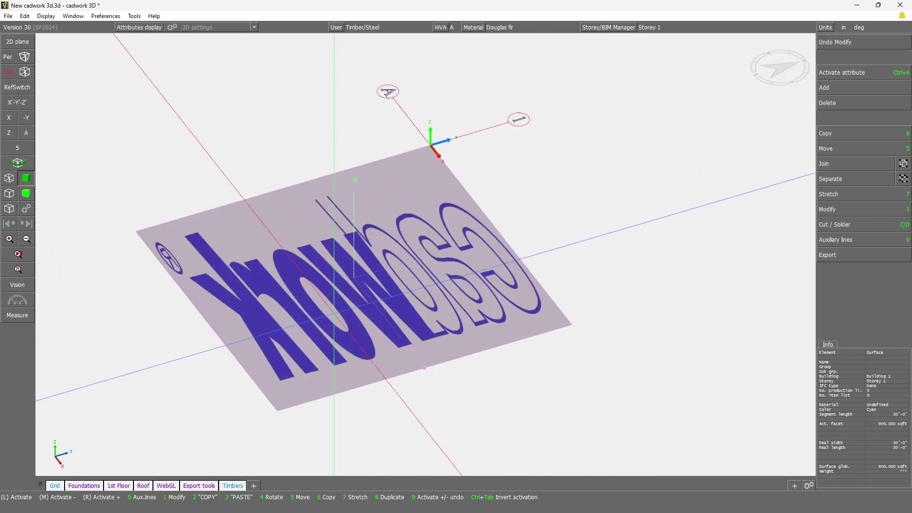
pyautogui.click(862, 212)
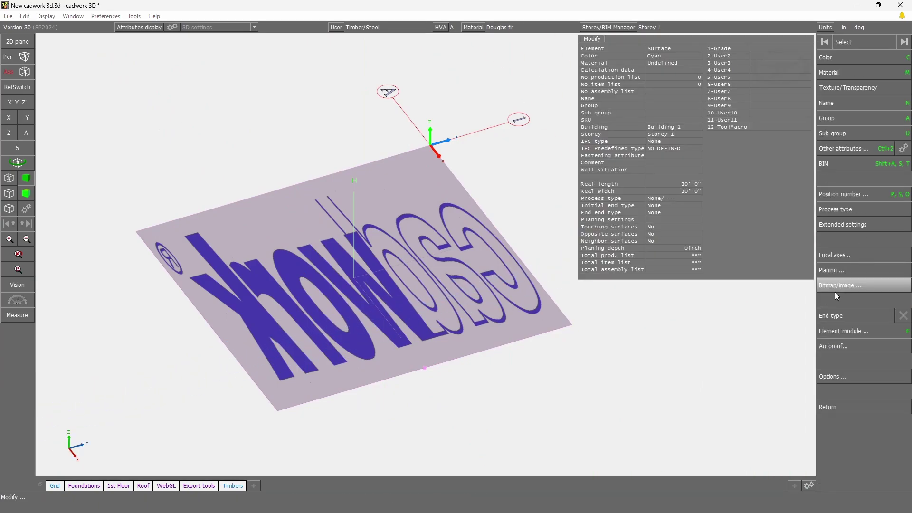
pyautogui.click(841, 287)
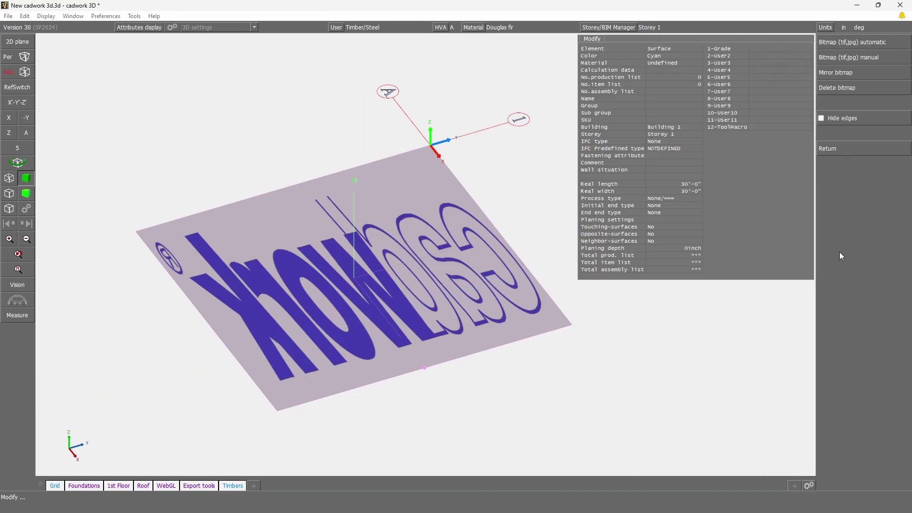
pyautogui.click(848, 78)
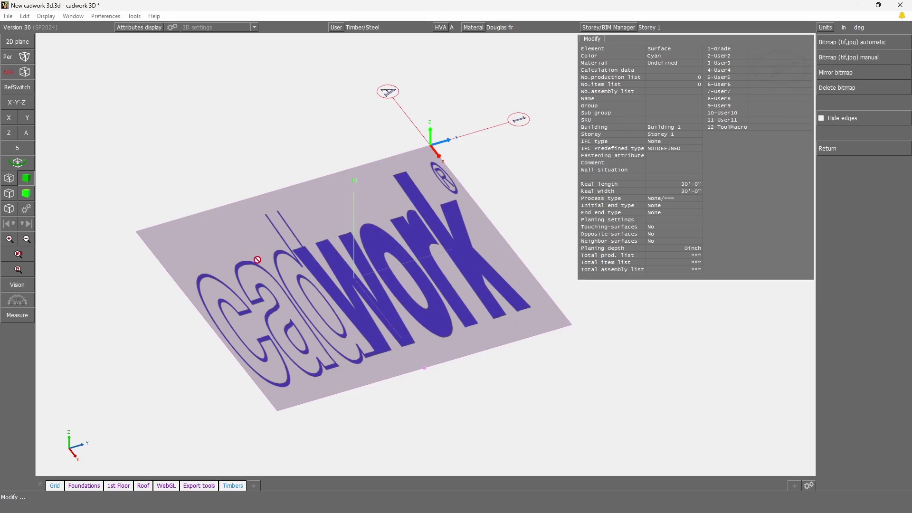
pyautogui.press('Escape')
pyautogui.press('Escape')
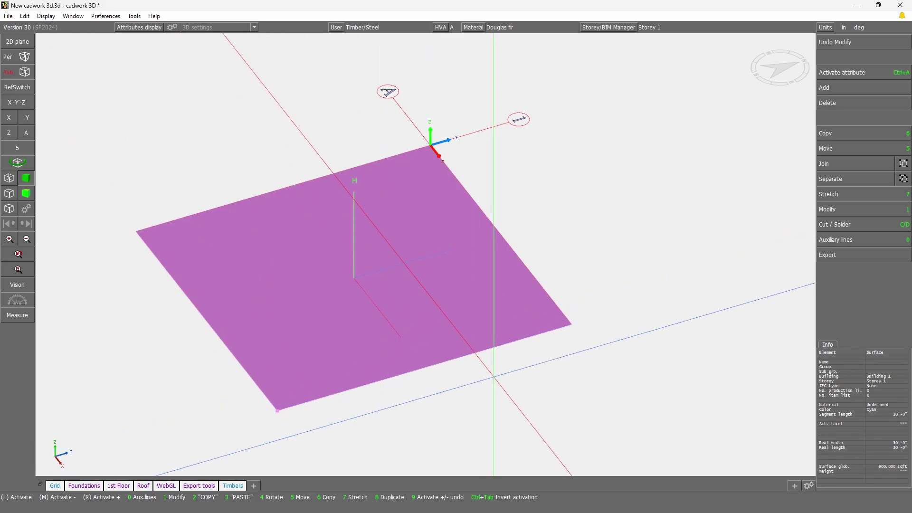
pyautogui.click(494, 377)
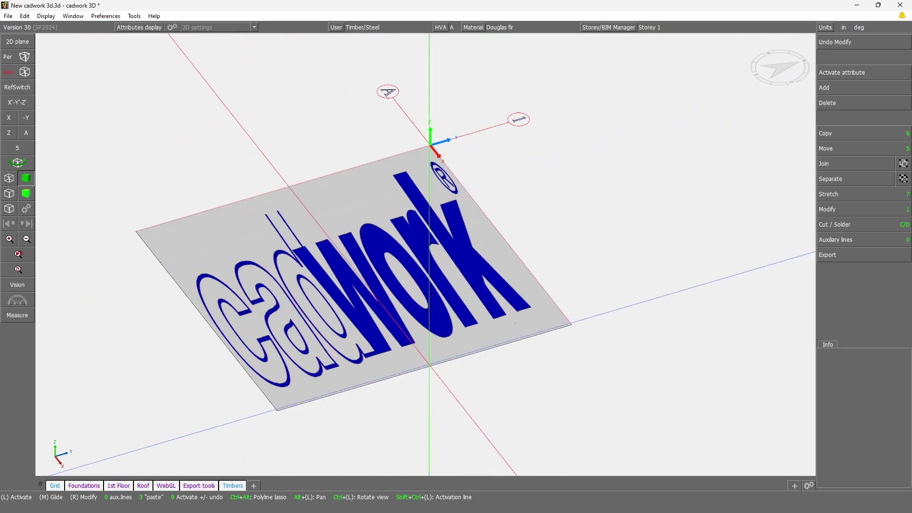
# Stretch the logo surface's edge opposite grid axis 1 by -20' and check the logo's proportions from above
pyautogui.click(18, 163)
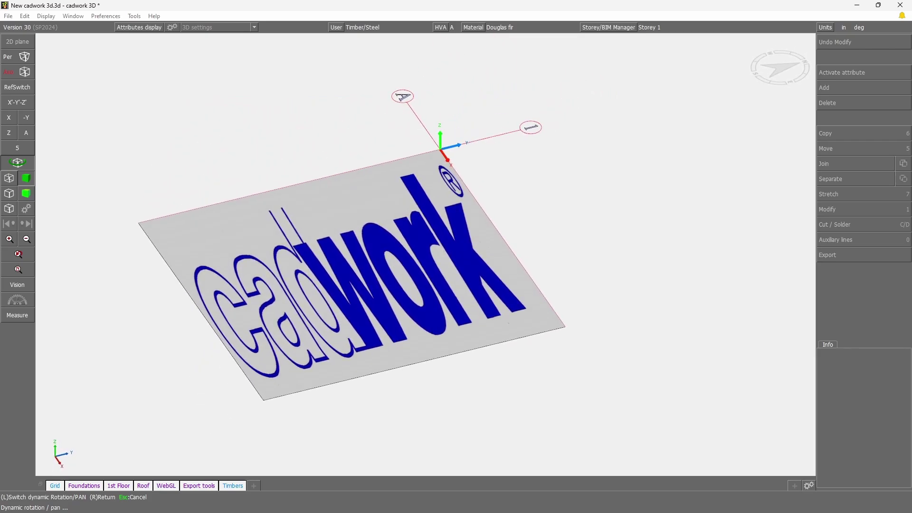
pyautogui.rightClick(456, 257)
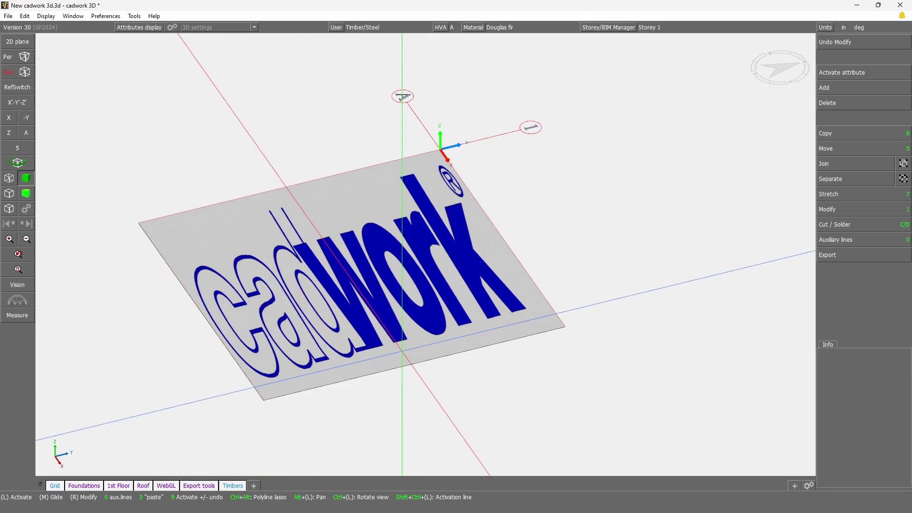
pyautogui.click(375, 366)
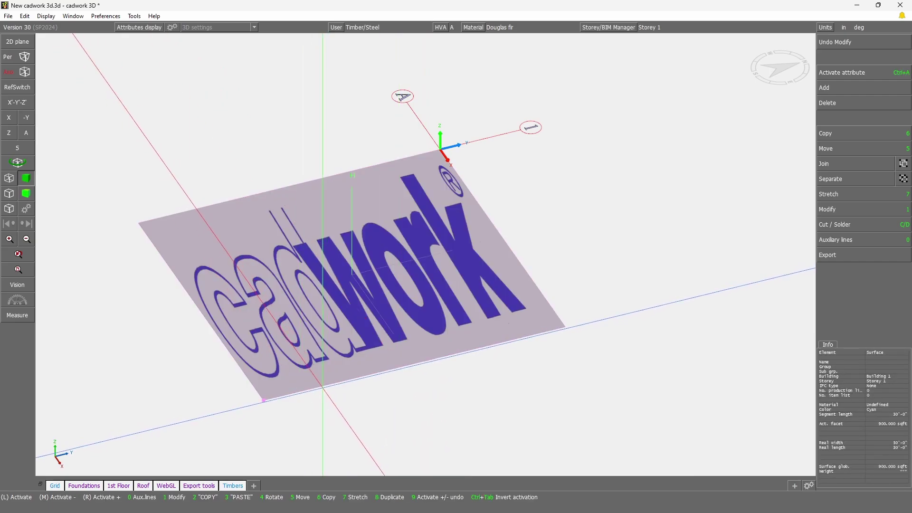
pyautogui.click(326, 387)
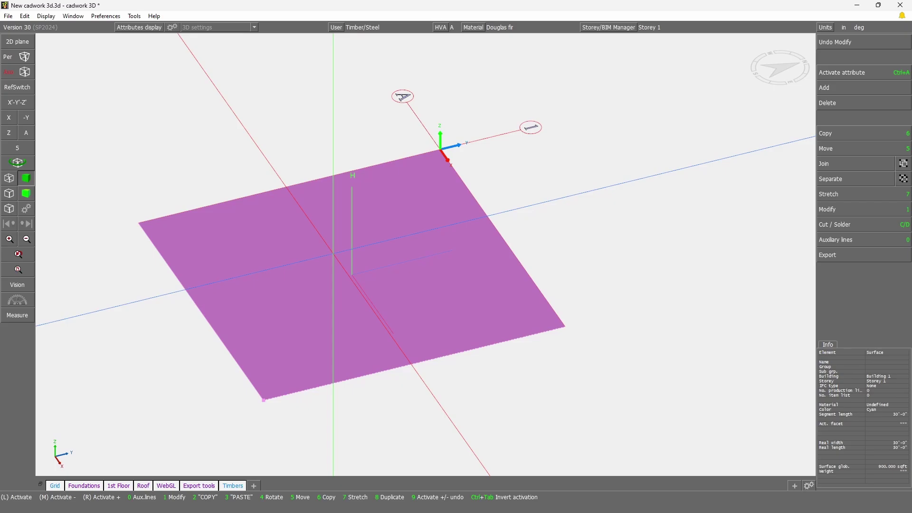
pyautogui.press('7')
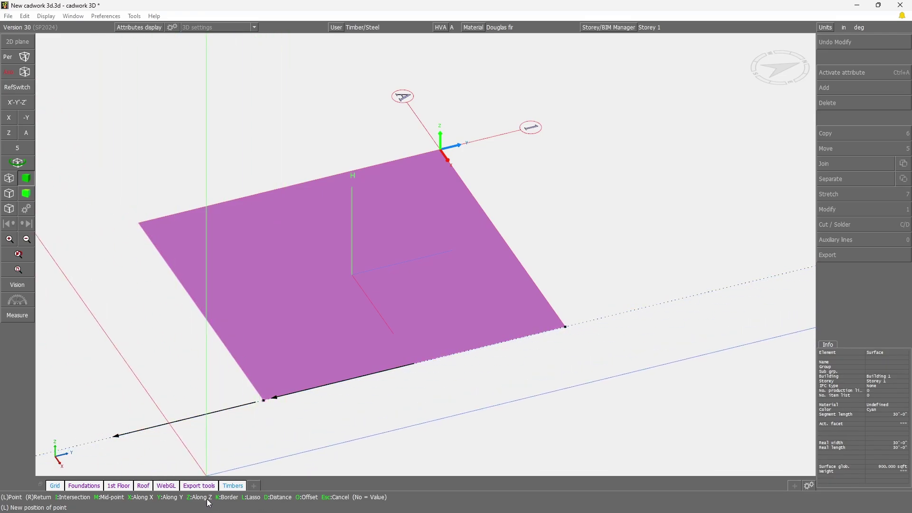
pyautogui.rightClick(319, 370)
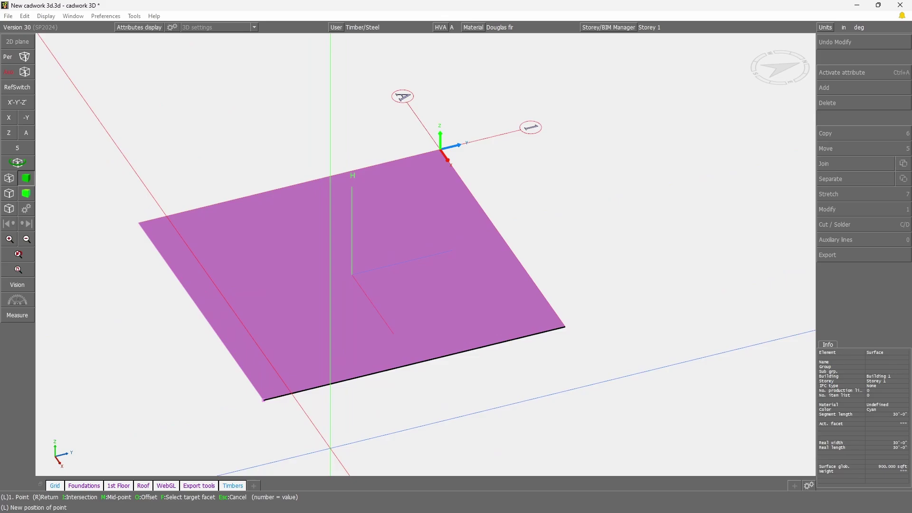
pyautogui.click(329, 447)
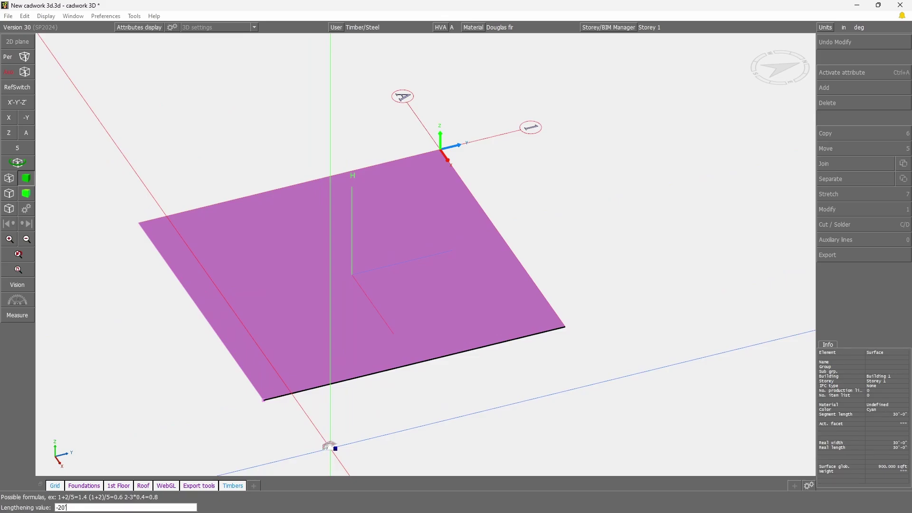
pyautogui.write("-20'")
pyautogui.press('Return')
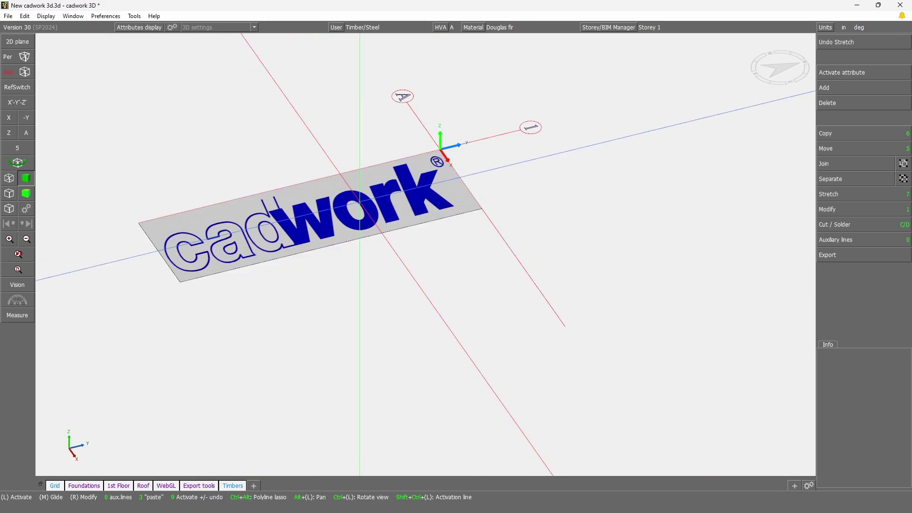
pyautogui.click(9, 133)
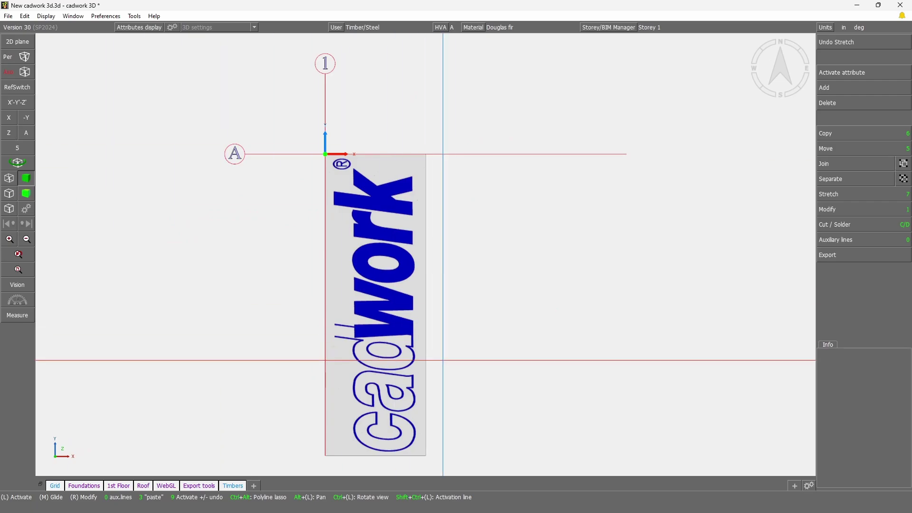
pyautogui.click(19, 163)
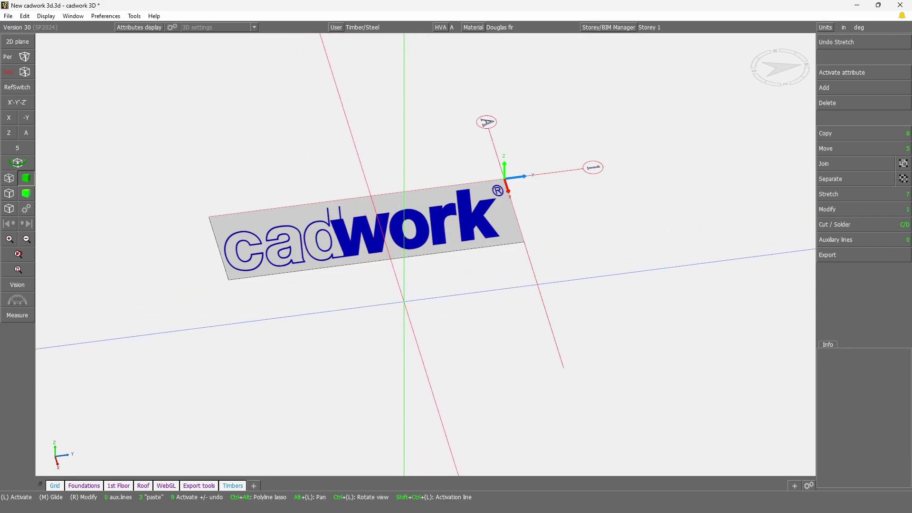
# Delete the logo bitmap from the surface
pyautogui.click(359, 238)
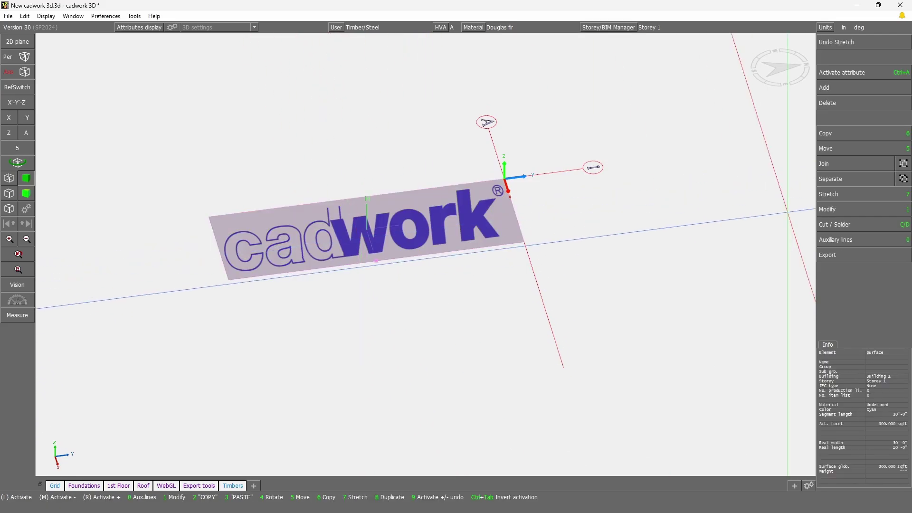
pyautogui.click(839, 209)
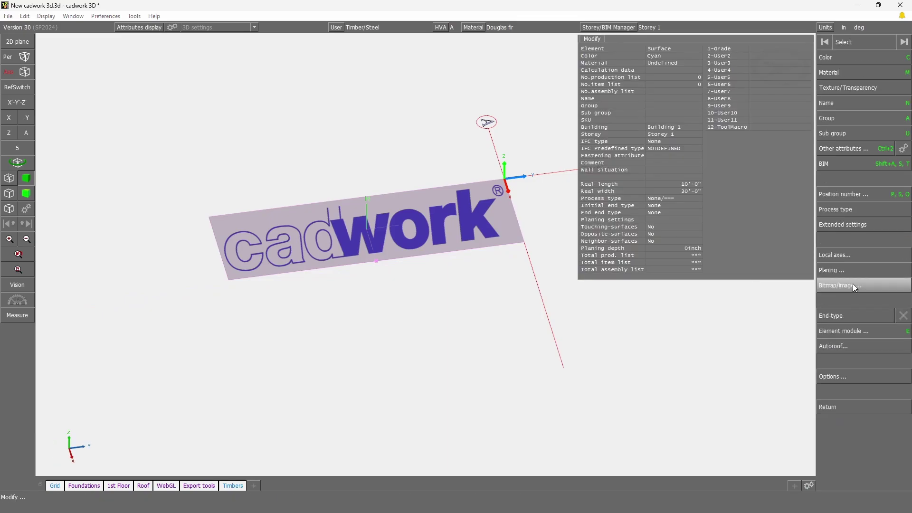
pyautogui.click(853, 285)
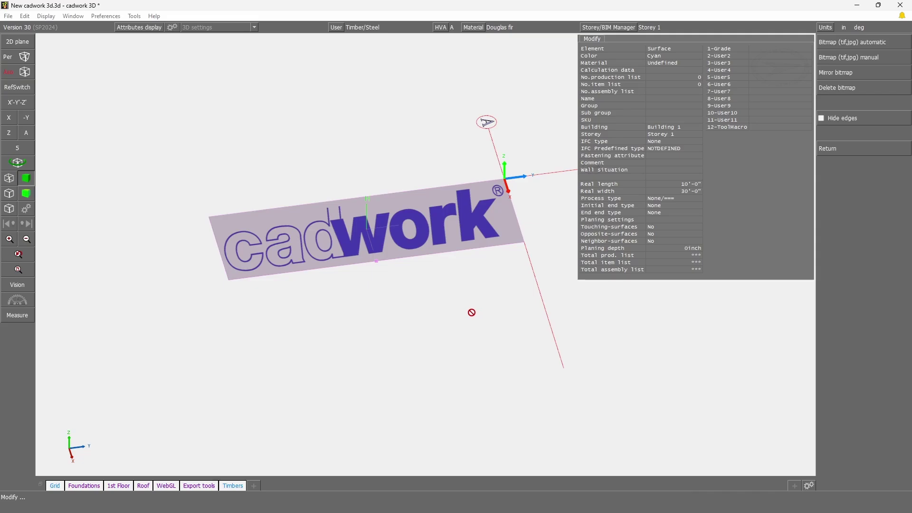
pyautogui.click(855, 88)
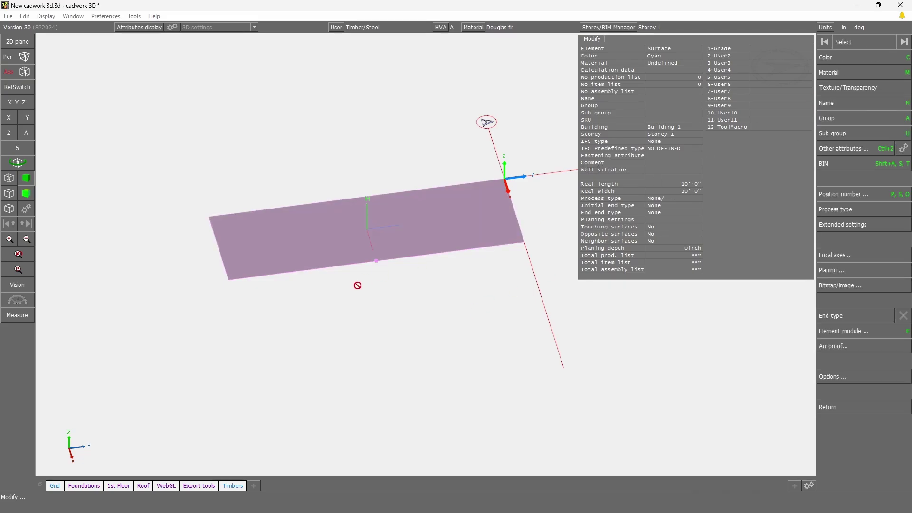
# Apply CadworkLogo_PNG1 as a manual bitmap, setting its lower edge along grid axis 1 from the A/1 intersection to the surface's far corner
pyautogui.click(853, 286)
pyautogui.click(848, 58)
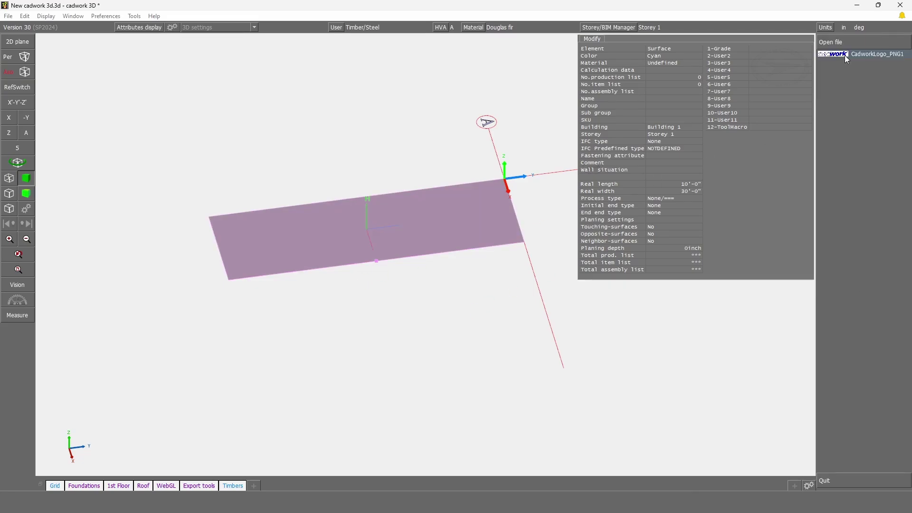
pyautogui.click(859, 56)
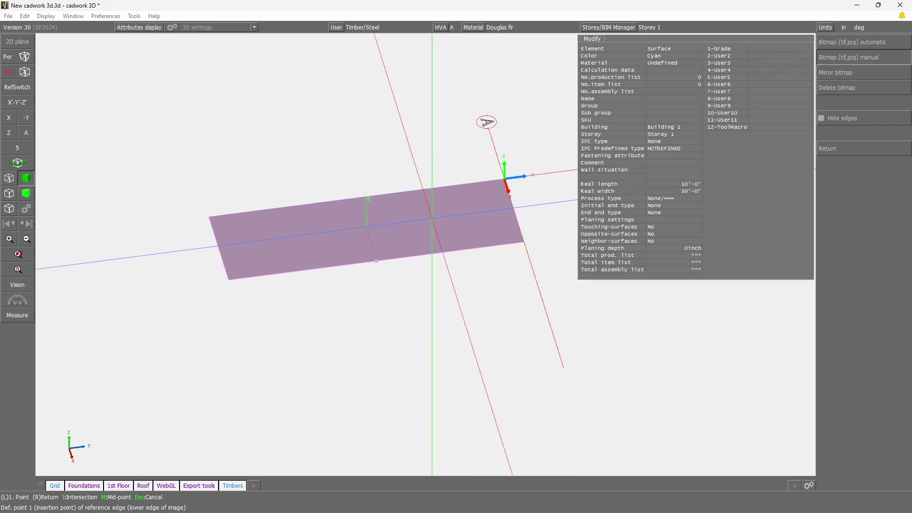
pyautogui.click(505, 180)
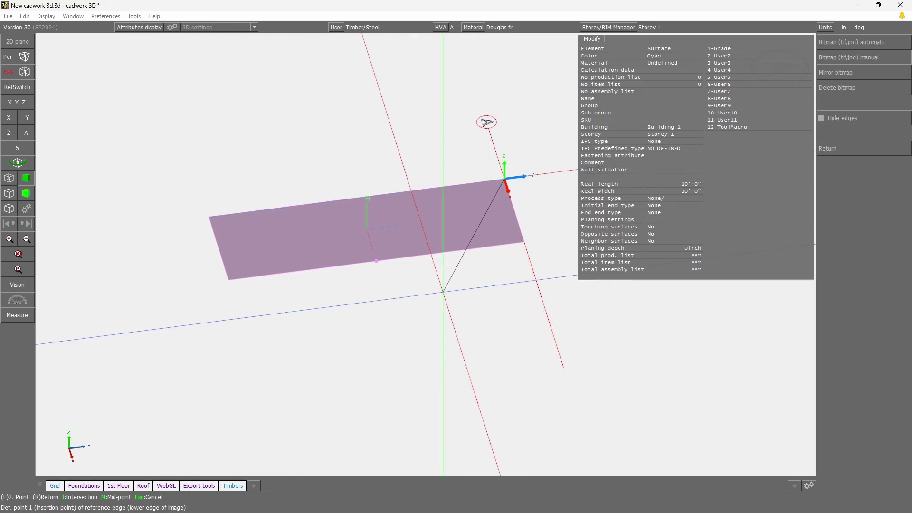
pyautogui.click(210, 216)
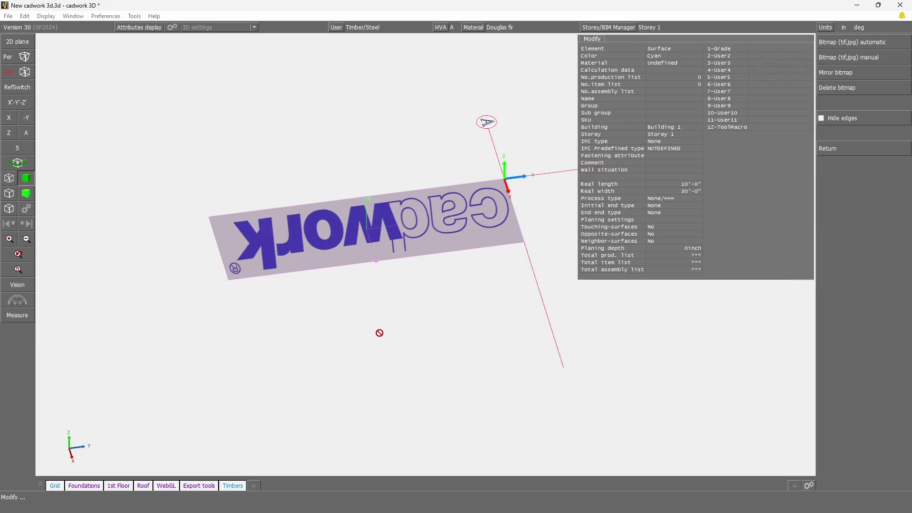
pyautogui.press('Escape')
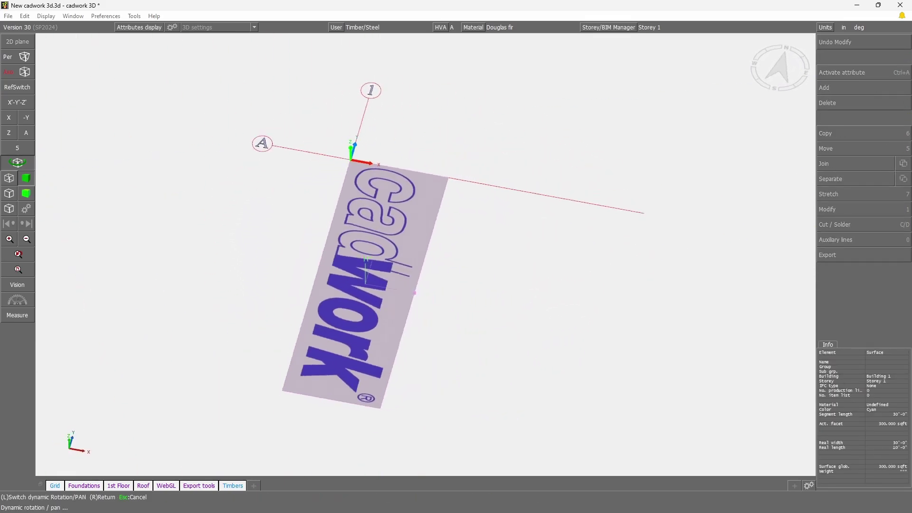
pyautogui.rightClick(425, 254)
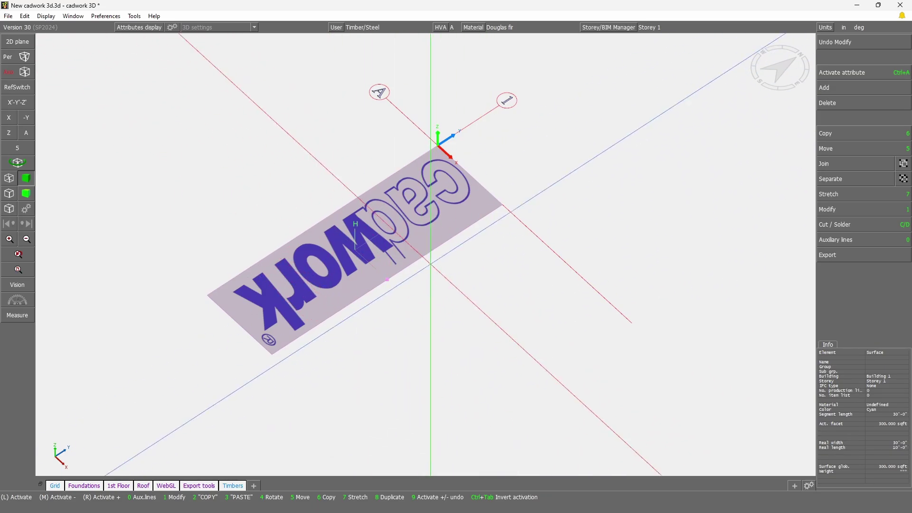
# Delete the manually placed logo bitmap and deactivate the surface
pyautogui.click(840, 209)
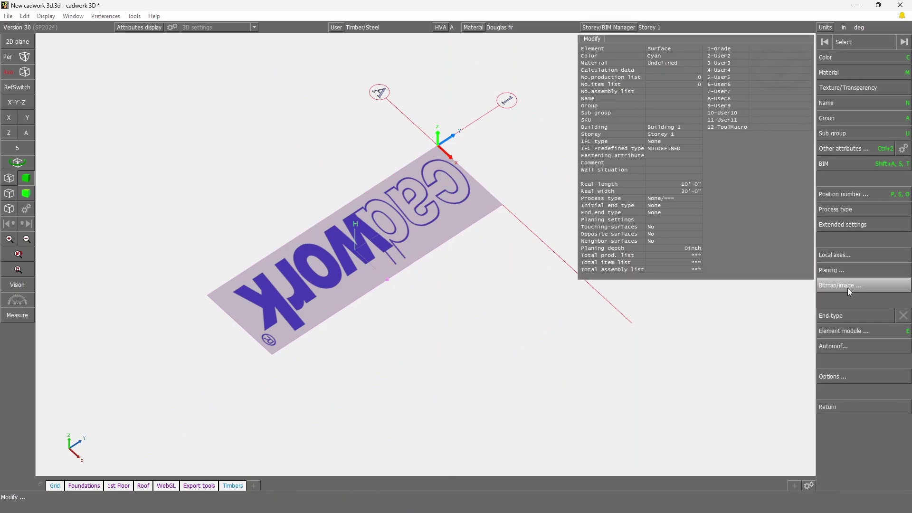
pyautogui.click(848, 288)
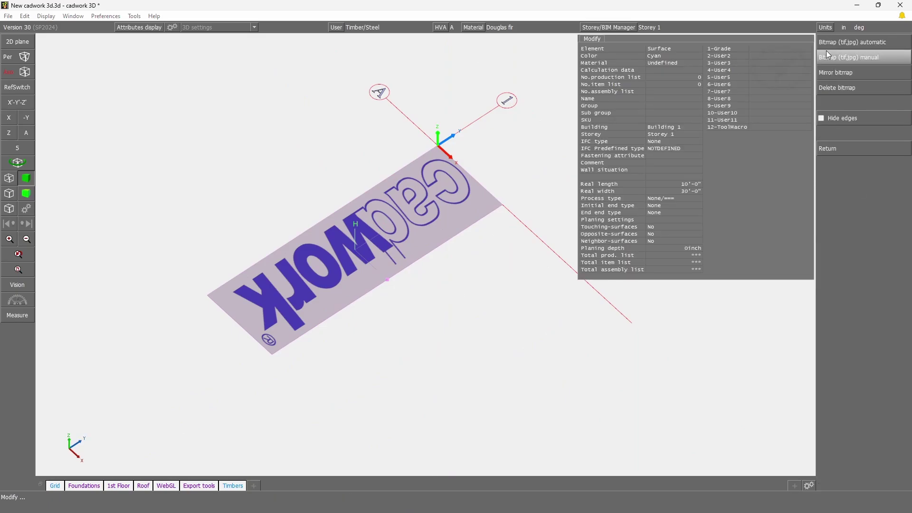
pyautogui.click(838, 88)
pyautogui.press('Escape')
pyautogui.press('Escape')
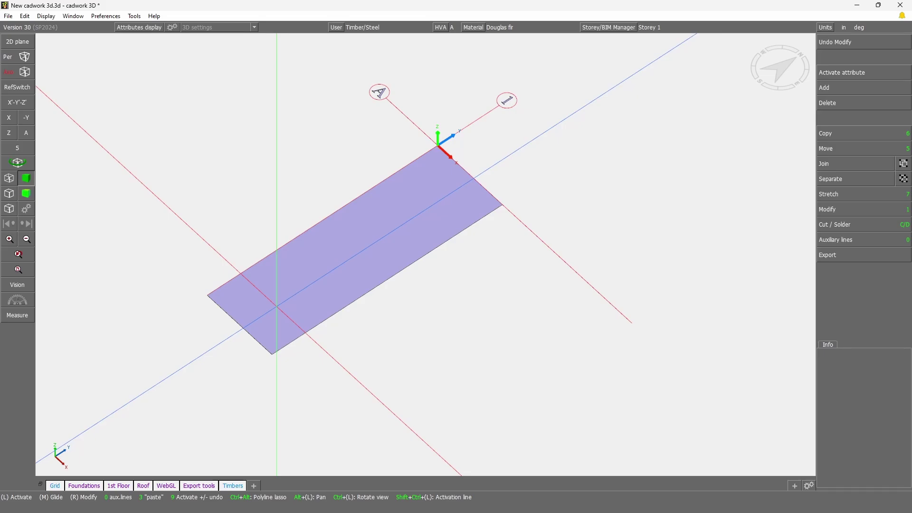
# Activate the surface and check which material is assigned to it
pyautogui.click(357, 267)
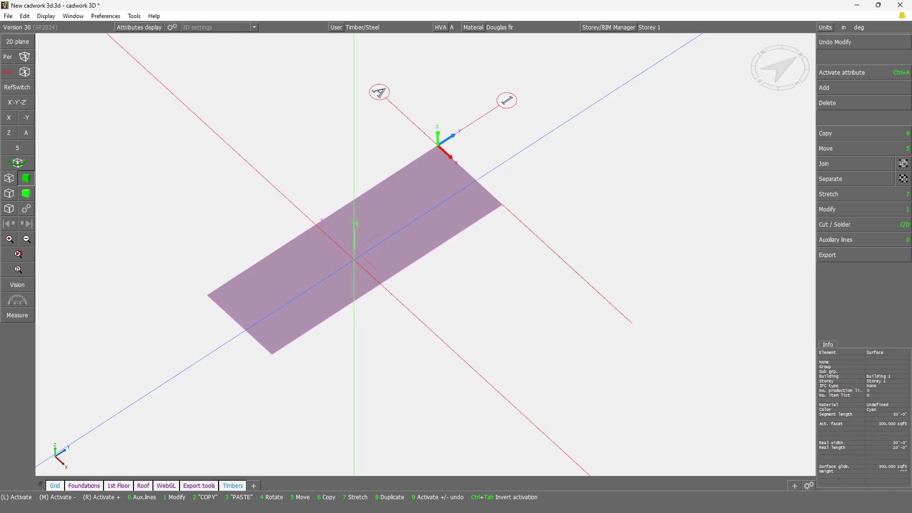
pyautogui.press('1')
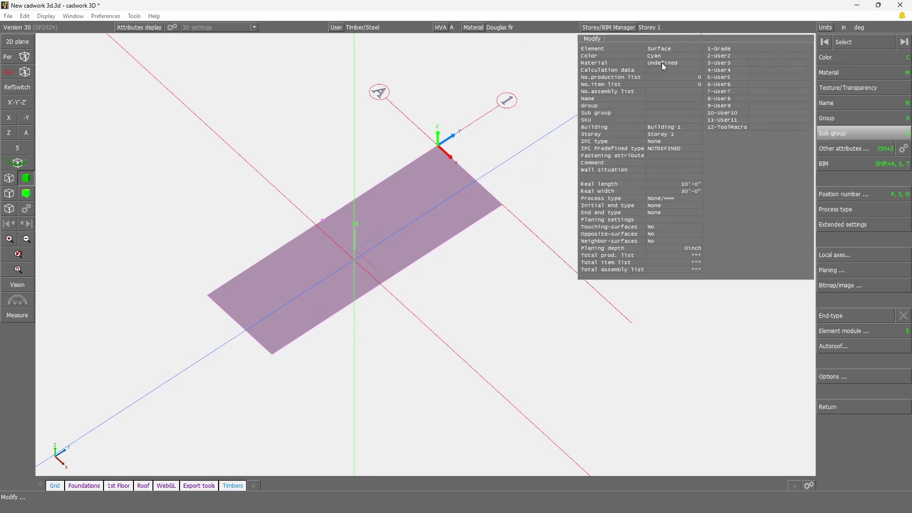
pyautogui.rightClick(477, 158)
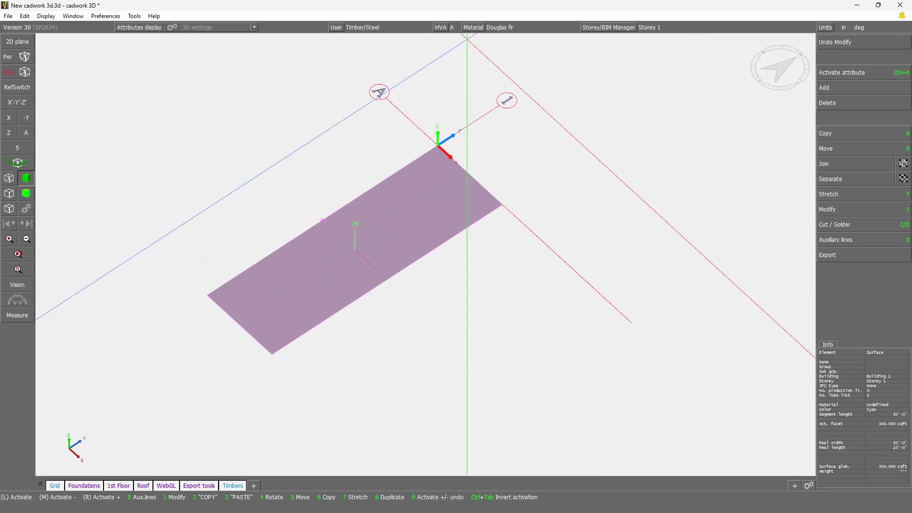
# Open the texture selection for the Undefined material from the Divers group of the construction materials
pyautogui.click(474, 27)
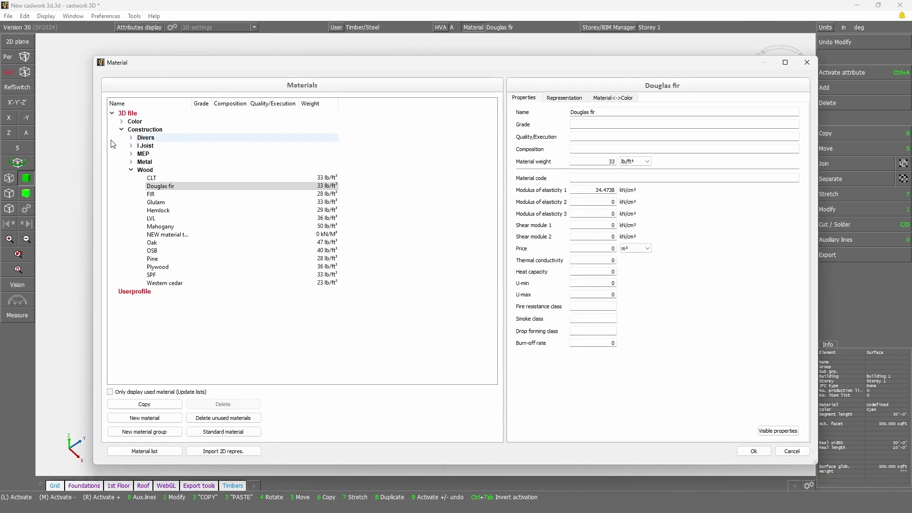
pyautogui.click(131, 139)
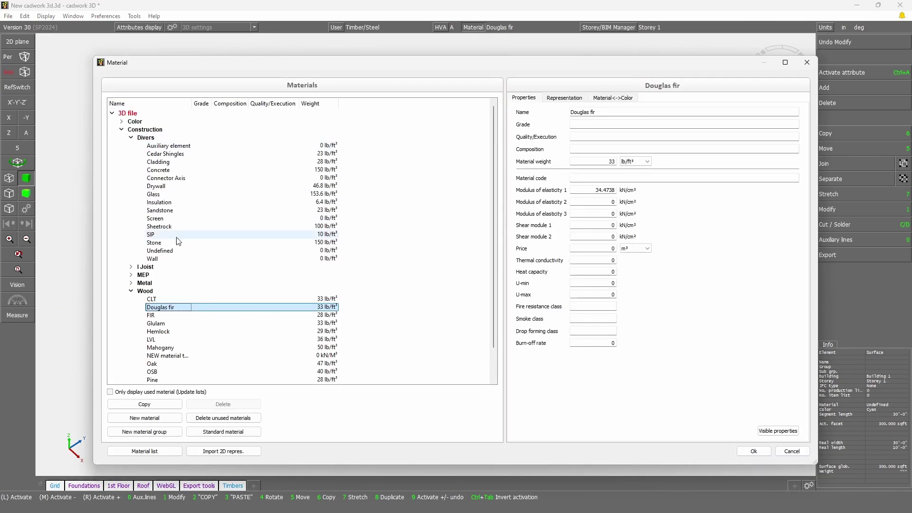
pyautogui.click(167, 255)
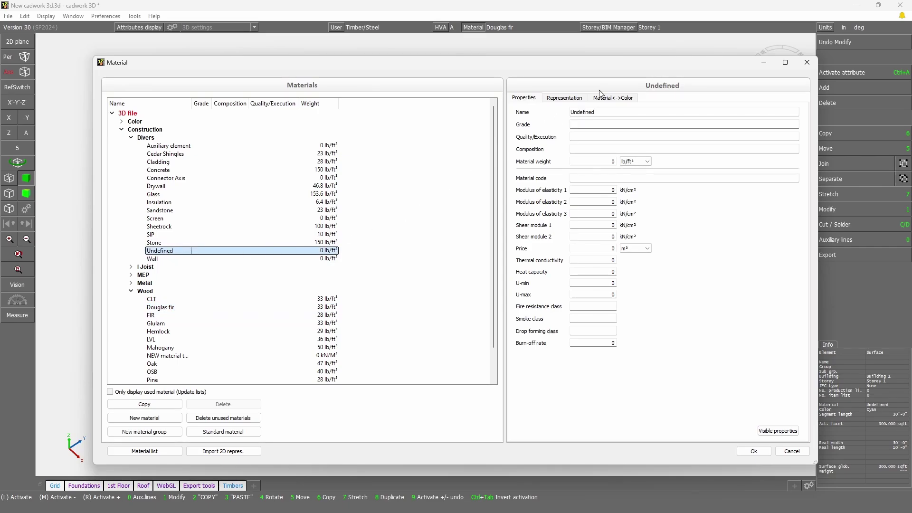
pyautogui.click(564, 100)
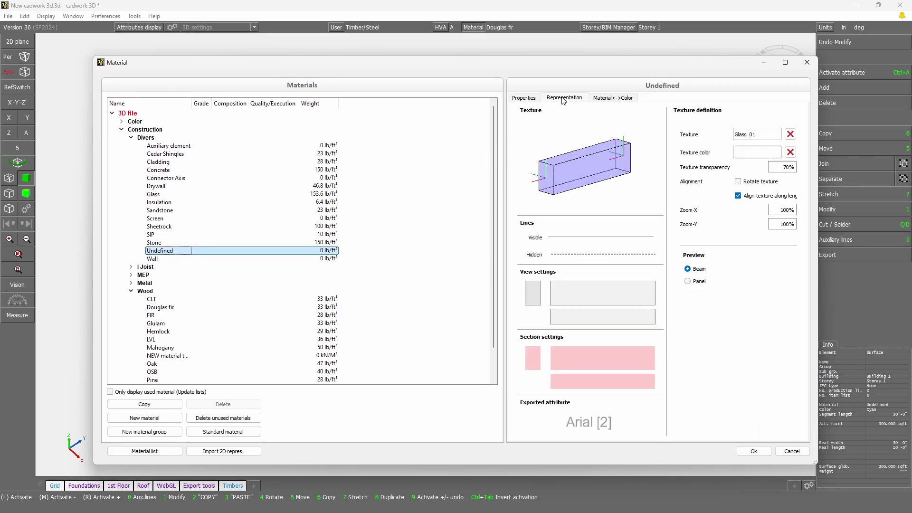
pyautogui.click(760, 135)
pyautogui.doubleClick(758, 136)
# Browse the built-in Glass, wood Furniture and wood construction Beams textures
pyautogui.scroll(-3, 518, 238)
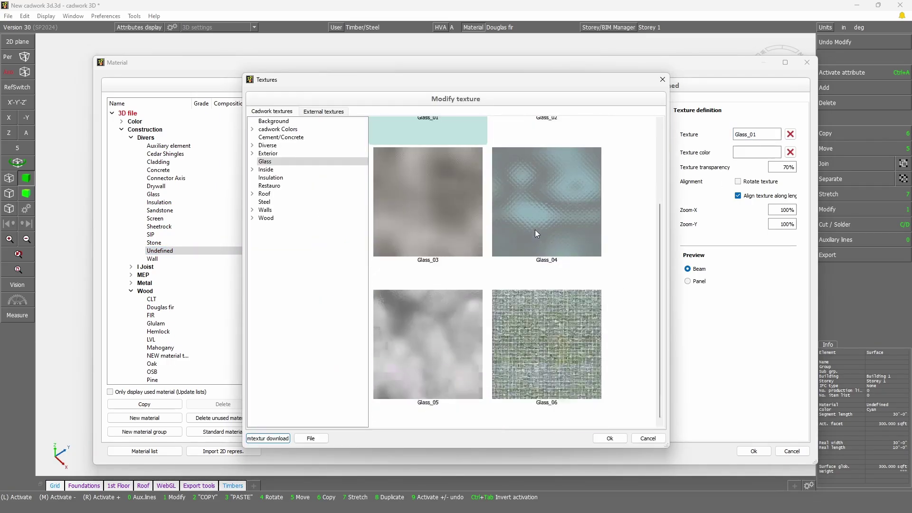
pyautogui.scroll(3, 508, 281)
pyautogui.click(253, 218)
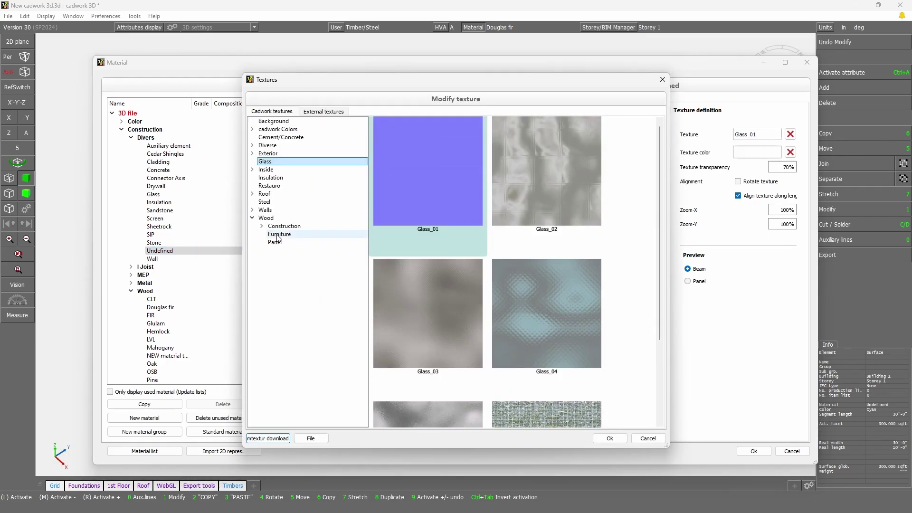
pyautogui.click(266, 227)
pyautogui.click(267, 235)
pyautogui.click(262, 226)
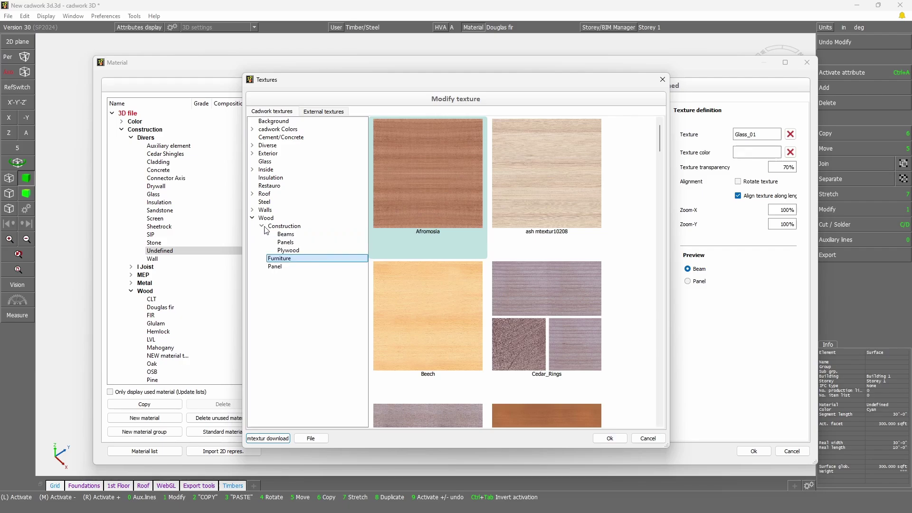
pyautogui.click(285, 234)
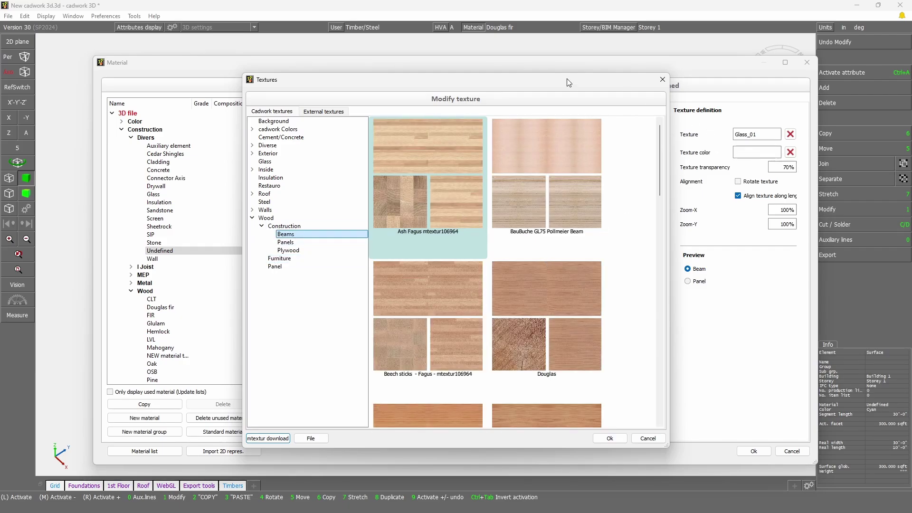
pyautogui.moveTo(570, 82); pyautogui.dragTo(454, 93)
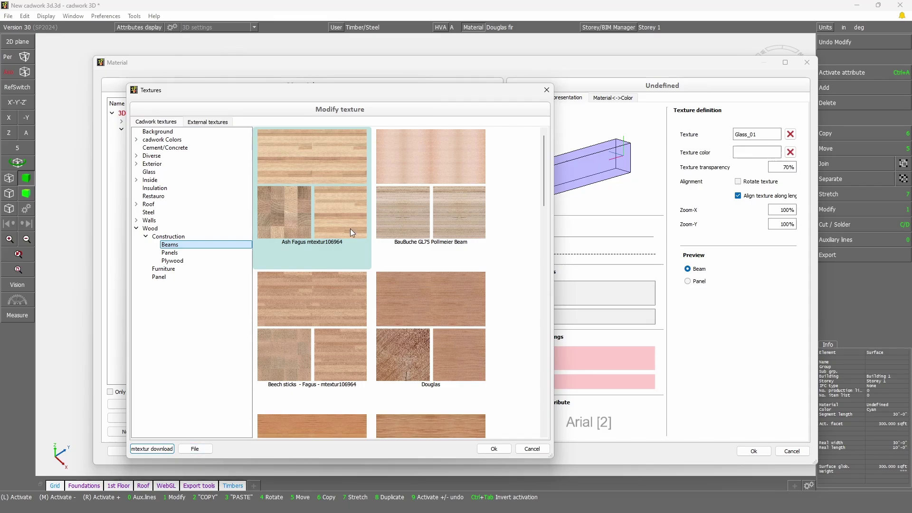
# Load CadworkLogo_PNG1.png as an external texture for the Undefined material and accept modifying the material already assigned to elements
pyautogui.click(201, 453)
pyautogui.click(322, 214)
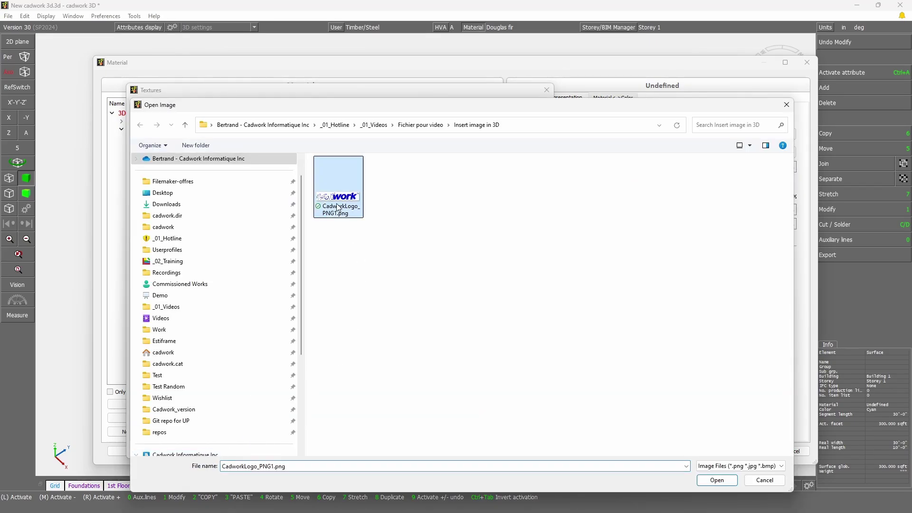
pyautogui.click(717, 480)
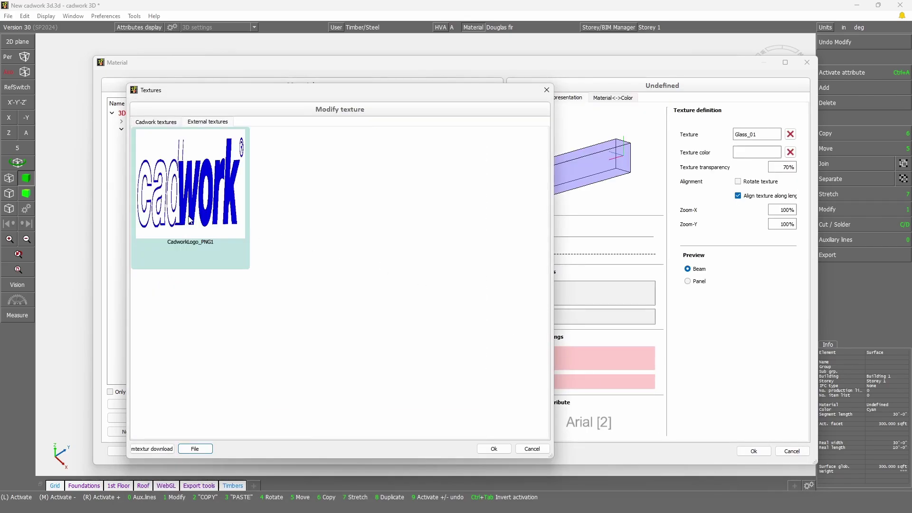
pyautogui.click(492, 449)
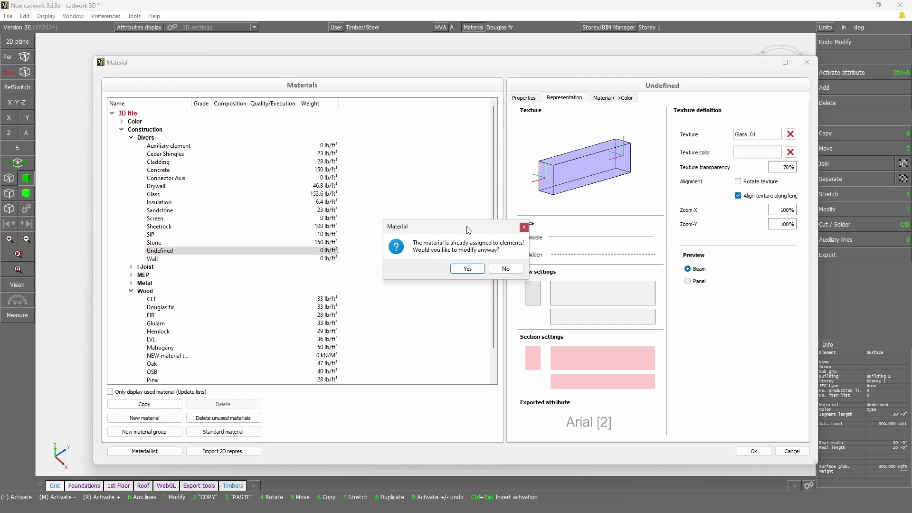
pyautogui.moveTo(467, 227); pyautogui.dragTo(433, 212)
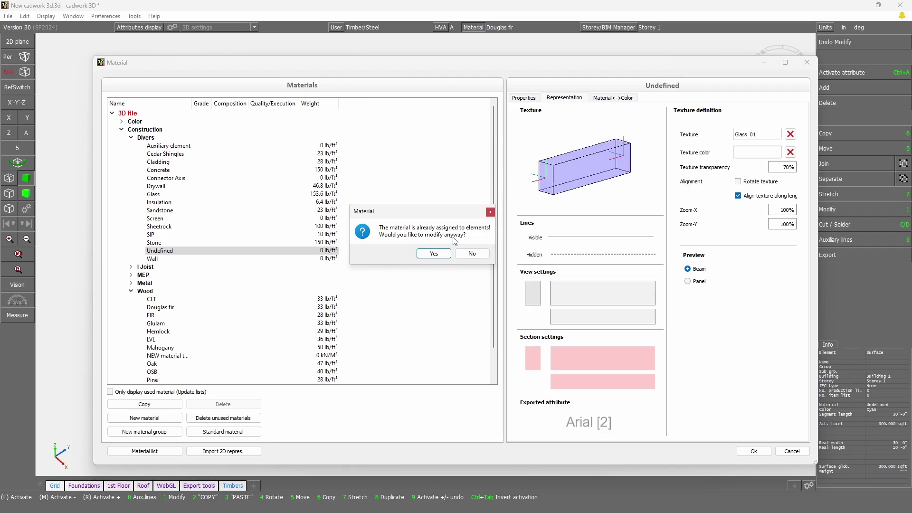
pyautogui.click(433, 254)
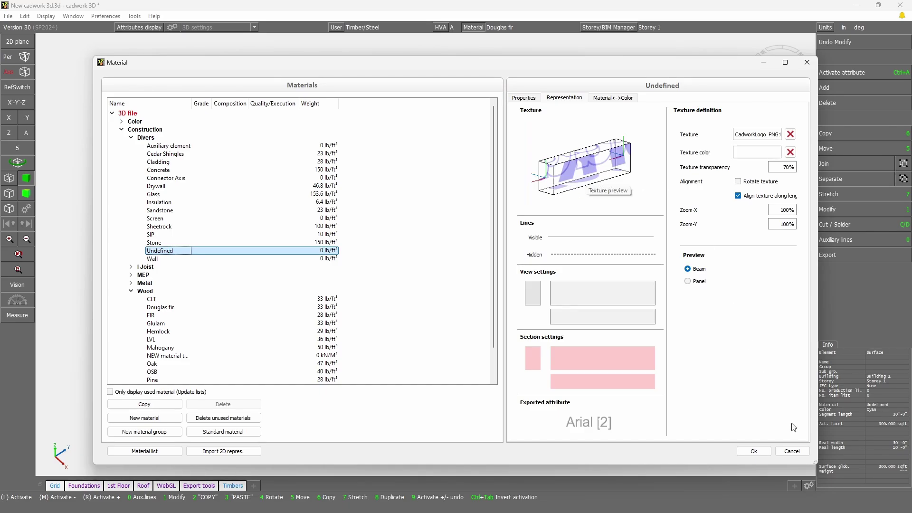
pyautogui.click(752, 453)
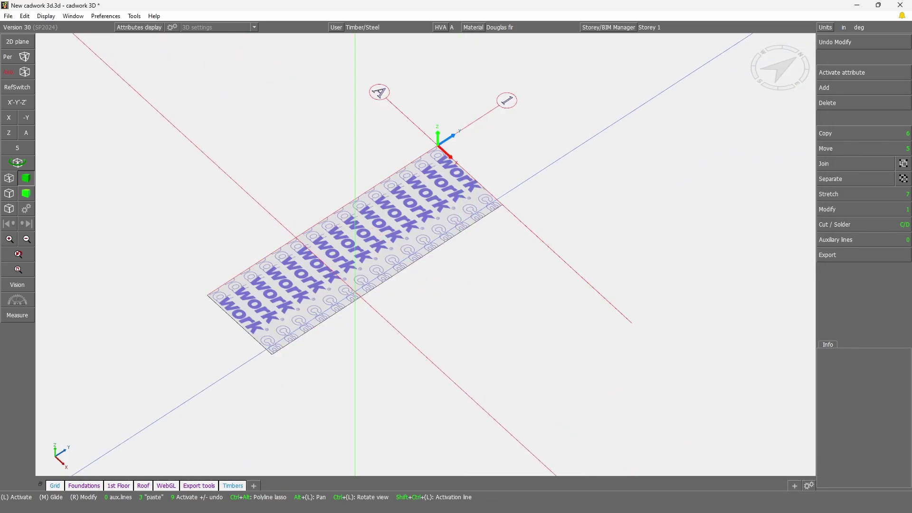
# Examine the logo texture on the surface from above and at an angle, and activate the surface
pyautogui.scroll(2, 219, 212)
pyautogui.click(20, 165)
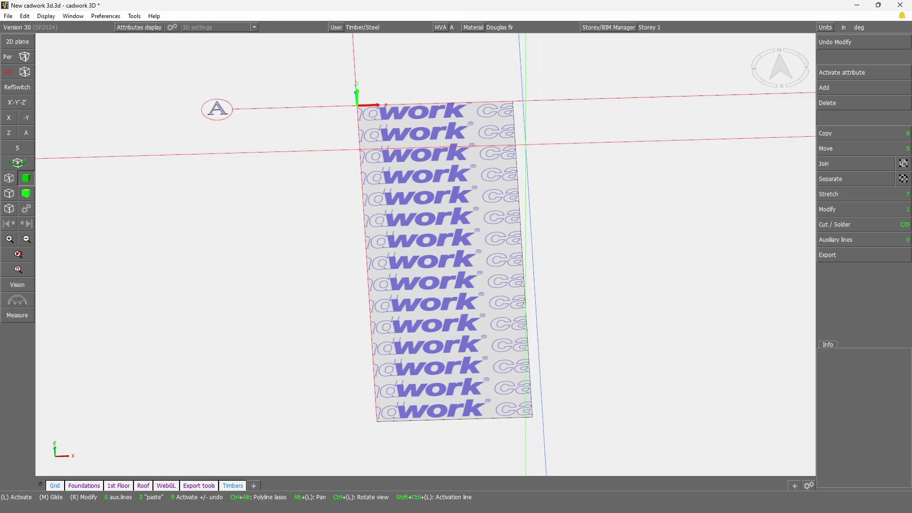
pyautogui.click(18, 163)
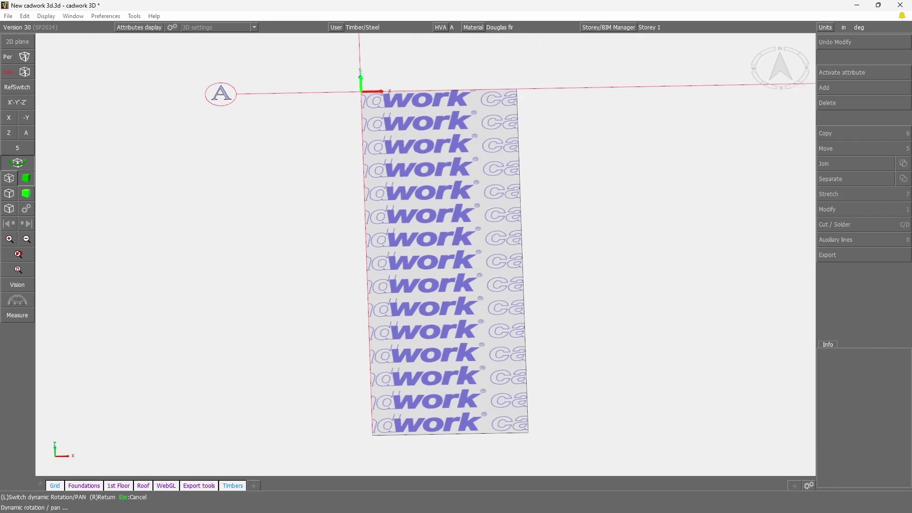
pyautogui.rightClick(540, 380)
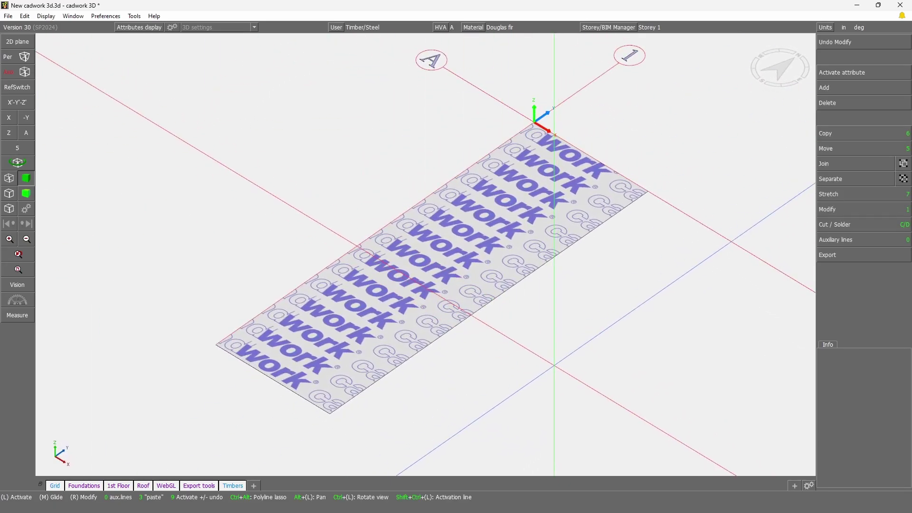
pyautogui.click(494, 309)
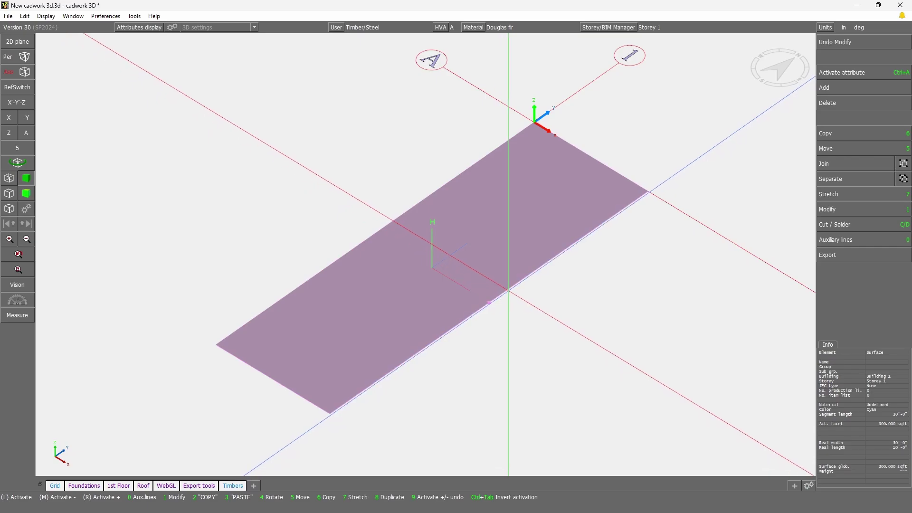
# Stretch the long front edge of the logo-textured surface outward by 10 ft and deactivate the surface
pyautogui.middleClick(517, 284)
pyautogui.click(523, 280)
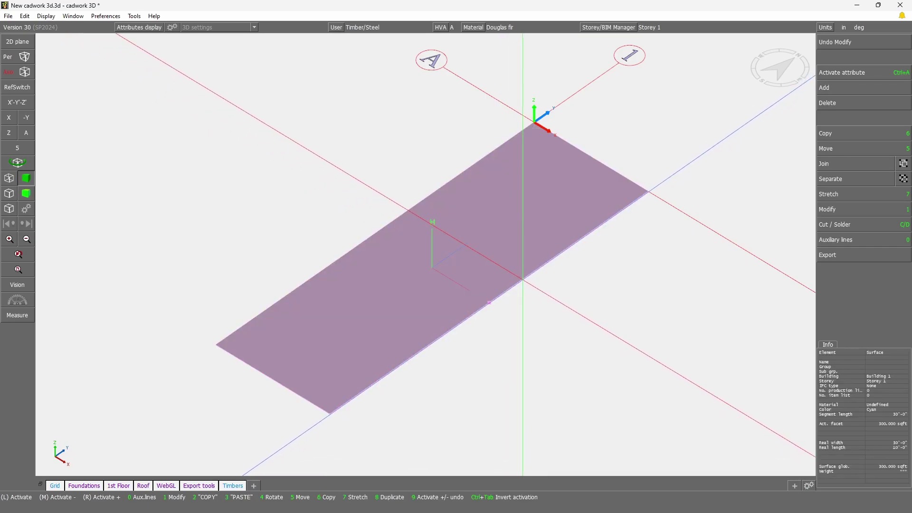
pyautogui.press('7')
pyautogui.press('k')
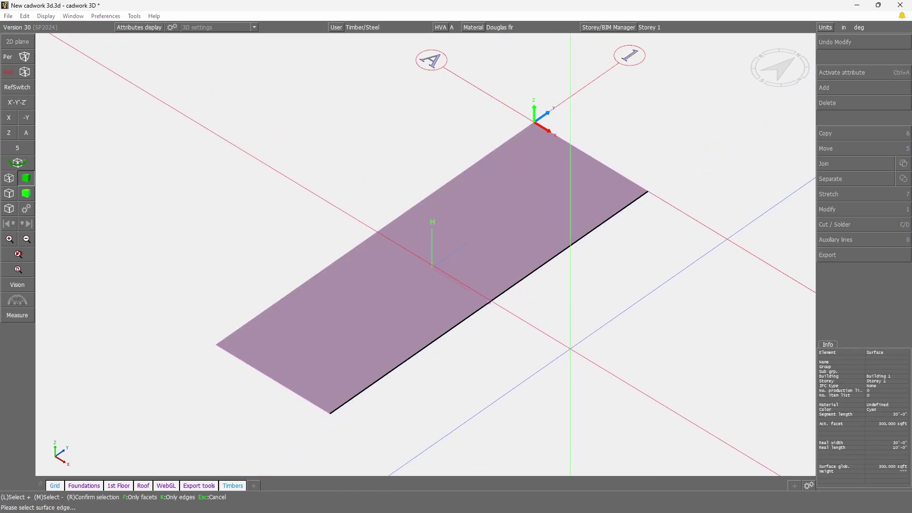
pyautogui.rightClick(557, 346)
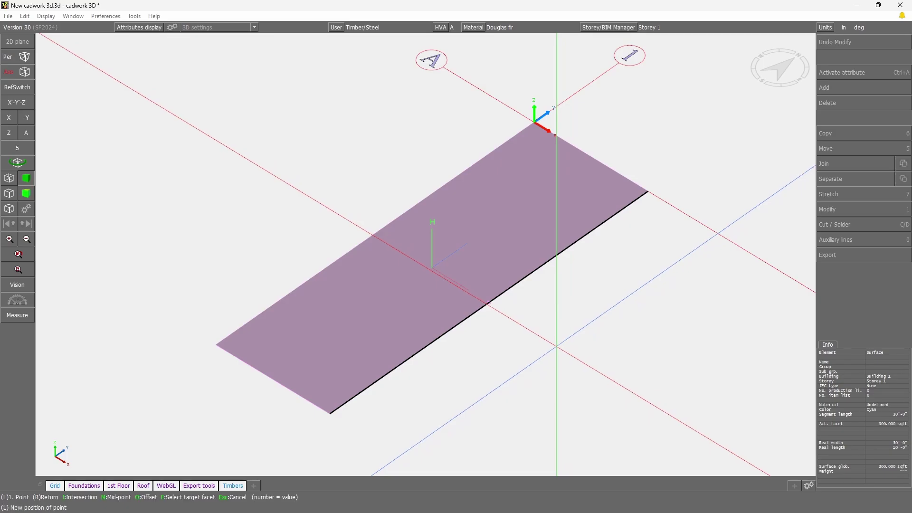
pyautogui.click(557, 347)
pyautogui.write('10')
pyautogui.press('Return')
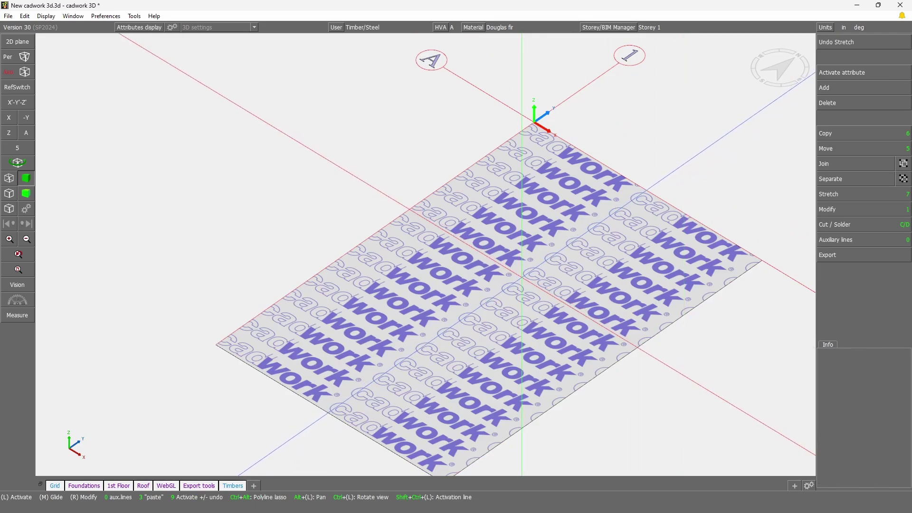
pyautogui.click(523, 278)
pyautogui.click(722, 169)
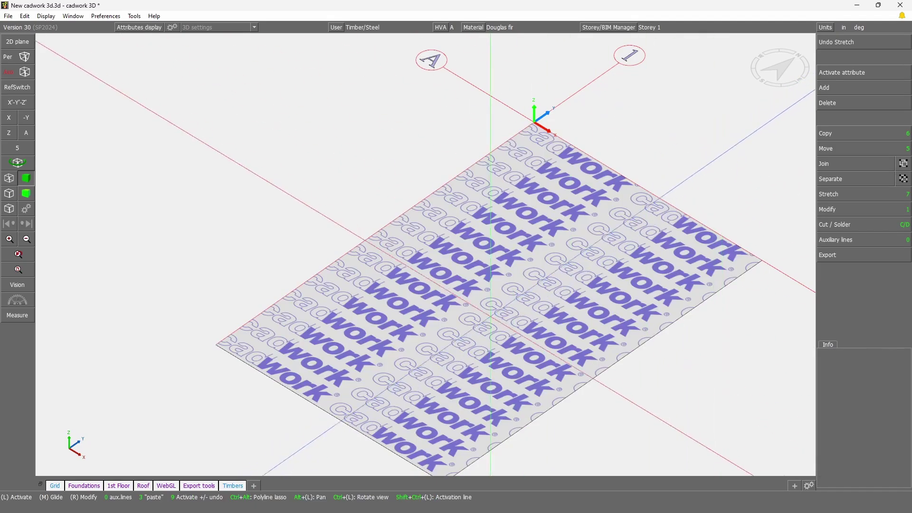
# Examine the texture definition of the Undefined material in the Divers group, including its rotation, alignment and zoom options
pyautogui.click(502, 291)
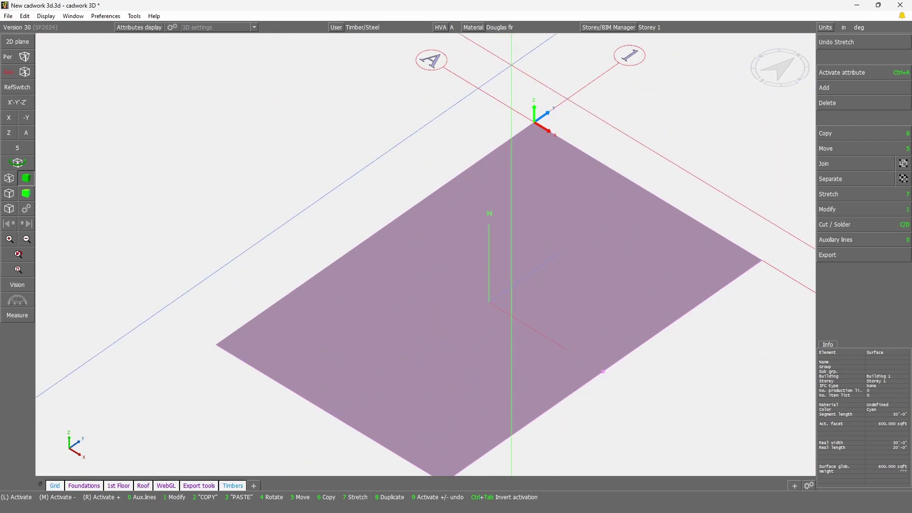
pyautogui.click(476, 31)
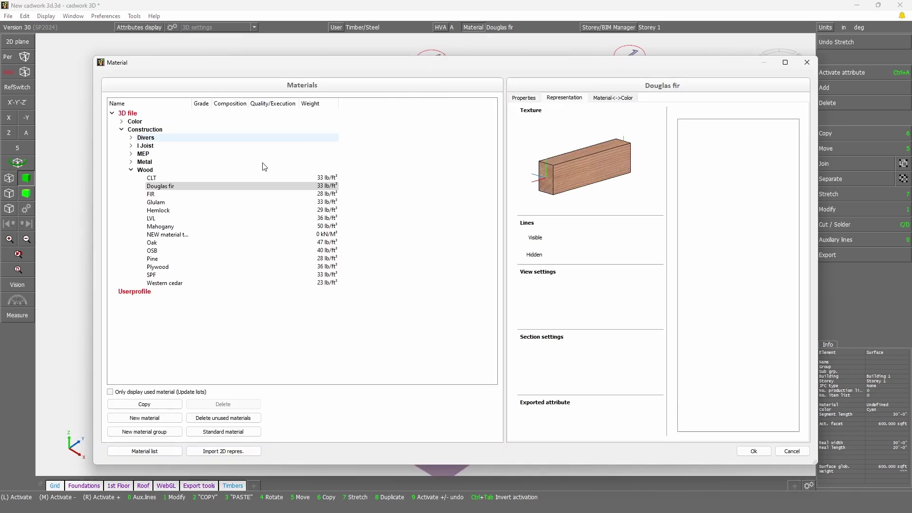
pyautogui.click(132, 137)
pyautogui.click(160, 251)
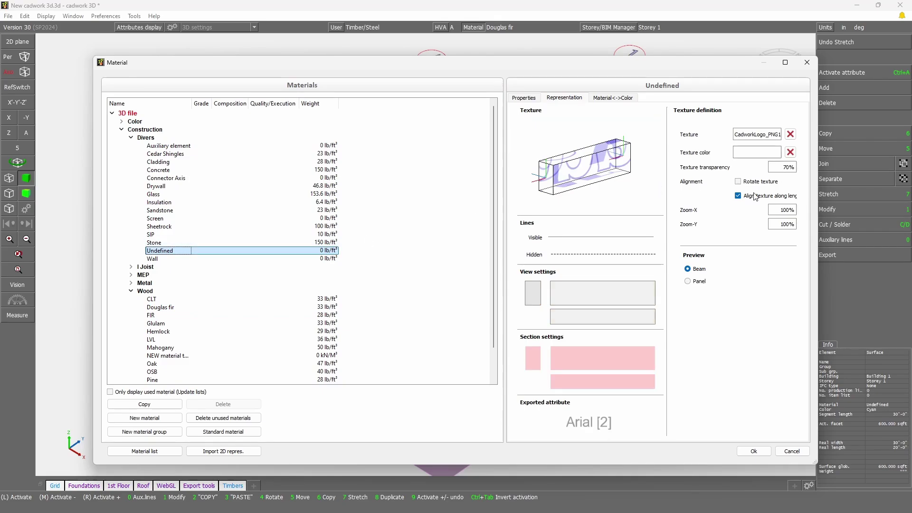
pyautogui.click(807, 62)
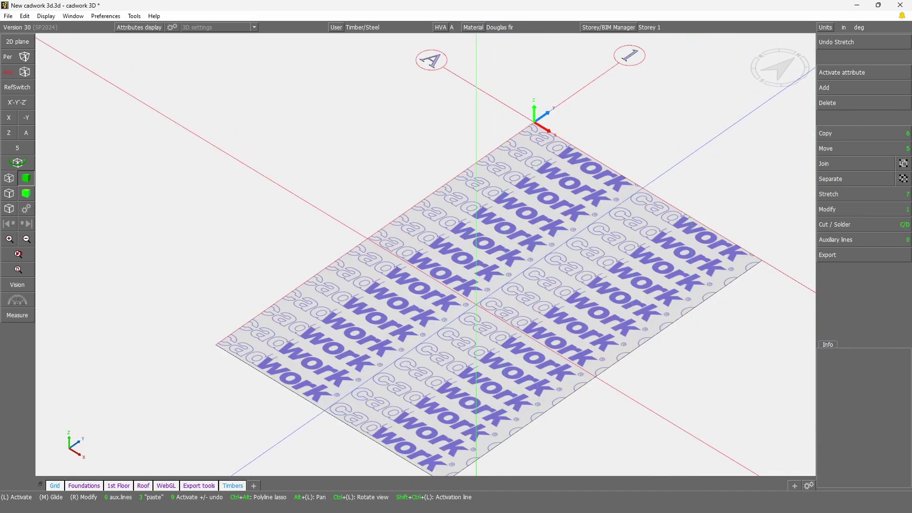
# Modify the surface's own texture by enabling texture rotation and setting the X and Y zoom to 200%
pyautogui.click(487, 303)
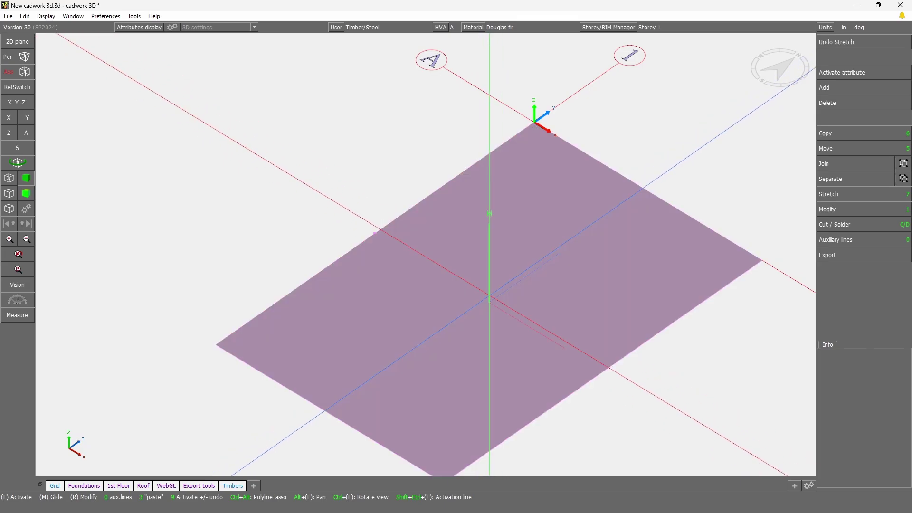
pyautogui.click(839, 212)
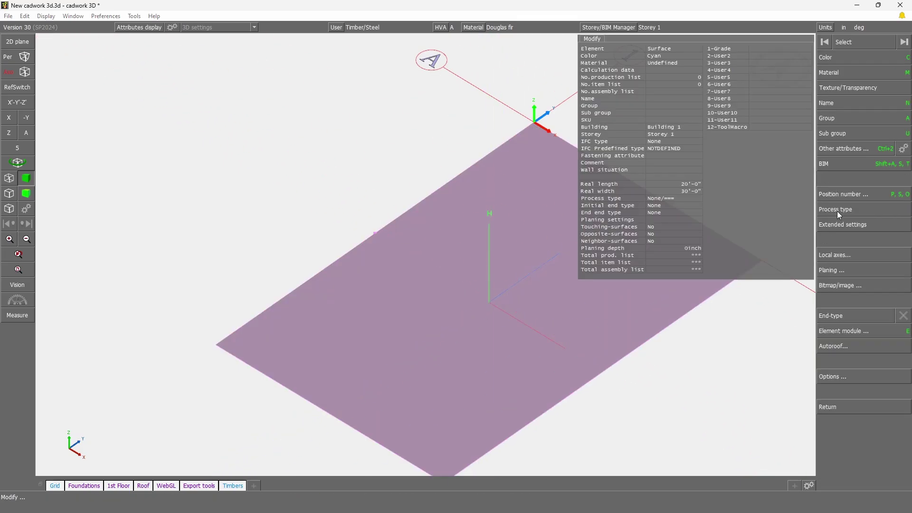
pyautogui.click(873, 90)
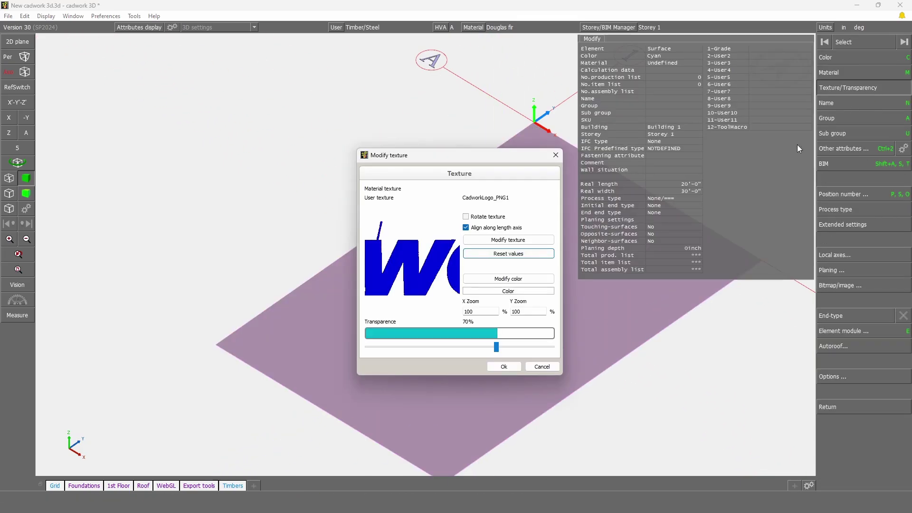
pyautogui.click(467, 217)
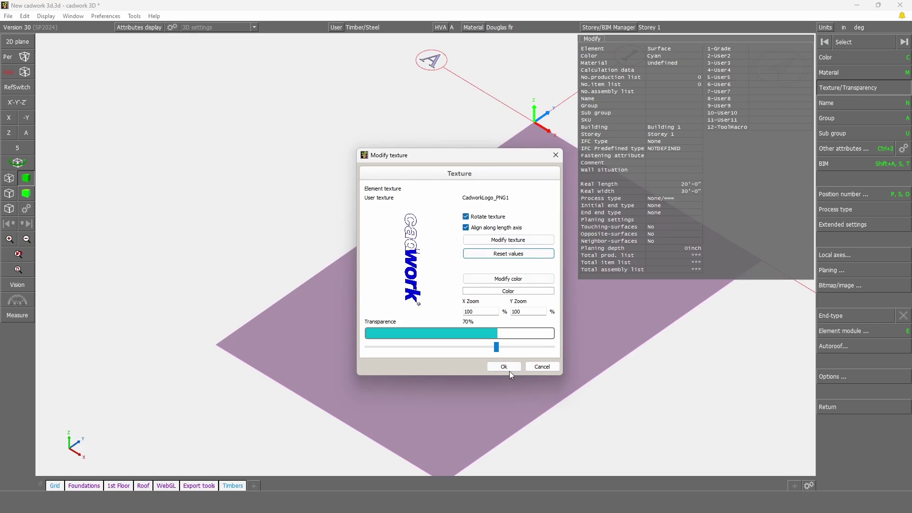
pyautogui.moveTo(480, 312); pyautogui.dragTo(457, 311)
pyautogui.write('20020')
pyautogui.click(511, 368)
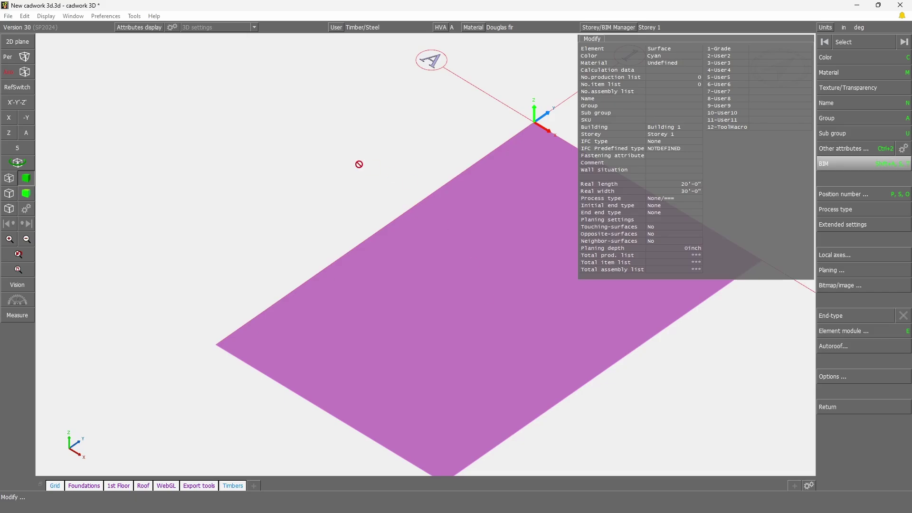
# Convert the textured surface to an auxiliary element by normal on one side, with a thickness of 5 ft
pyautogui.click(17, 163)
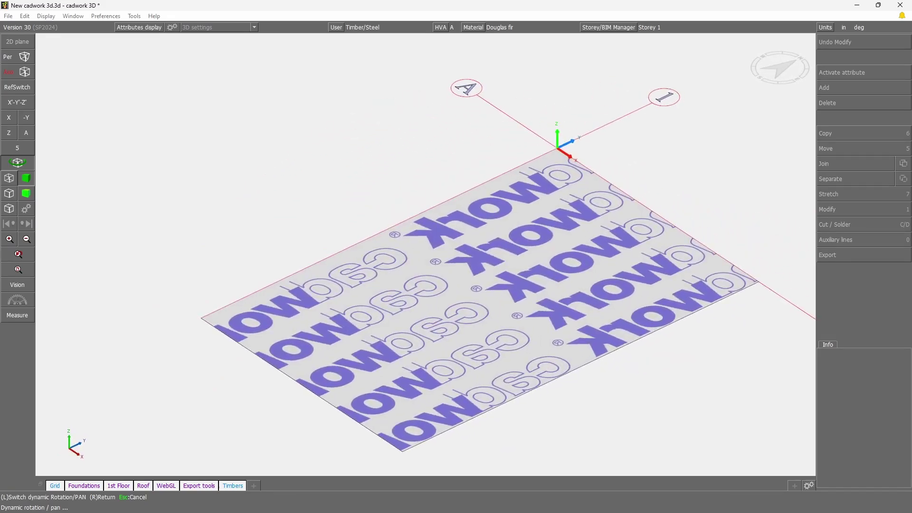
pyautogui.rightClick(354, 173)
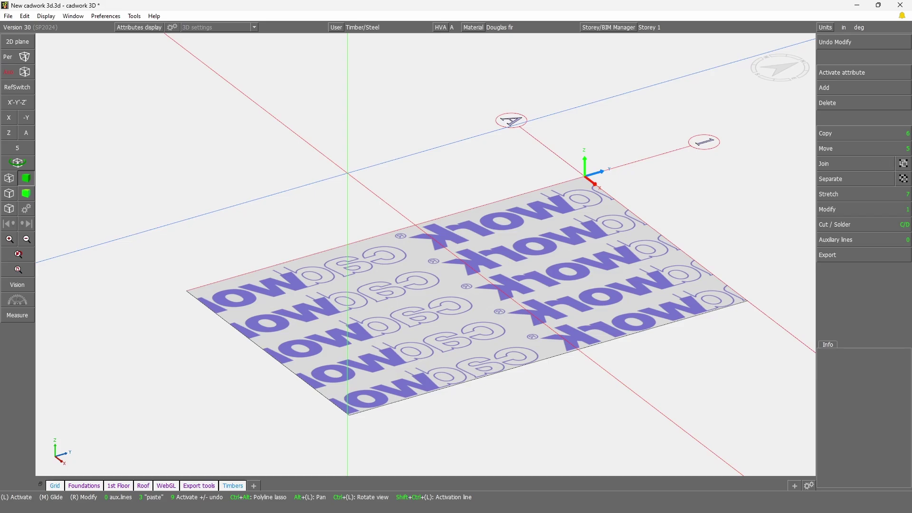
pyautogui.click(428, 306)
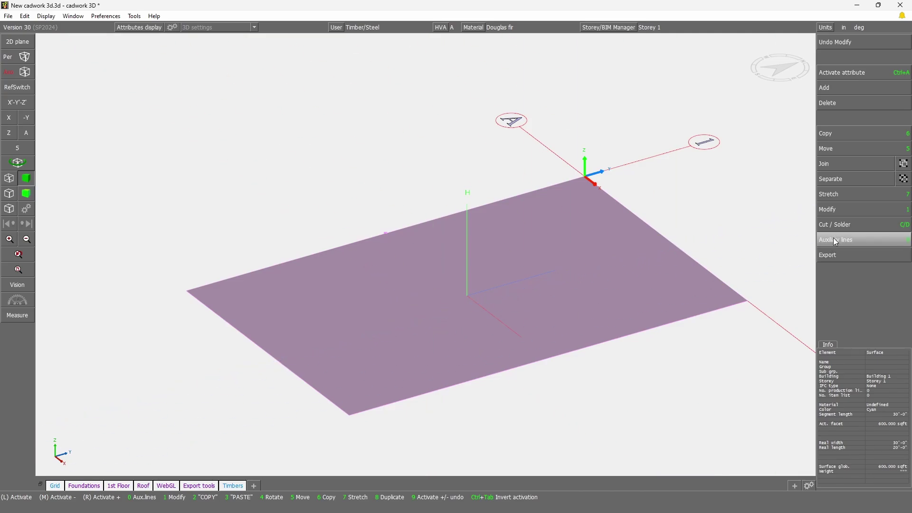
pyautogui.click(840, 208)
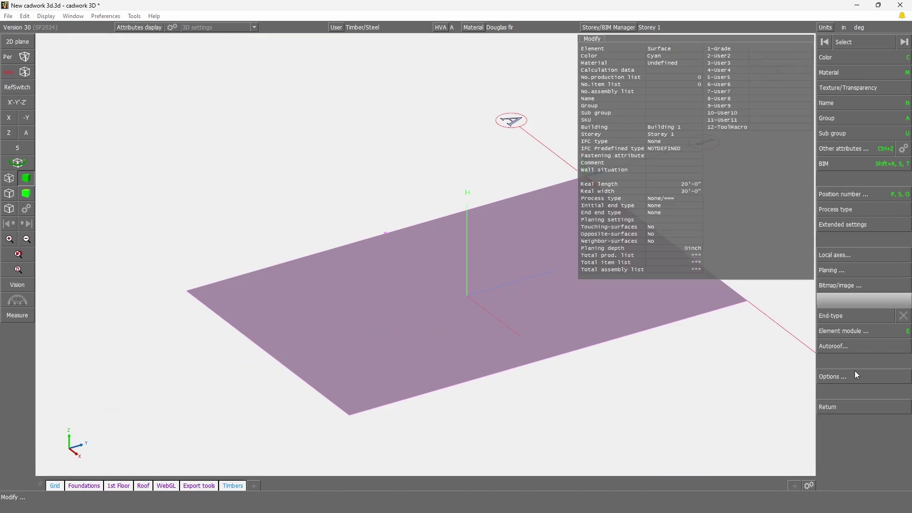
pyautogui.click(852, 375)
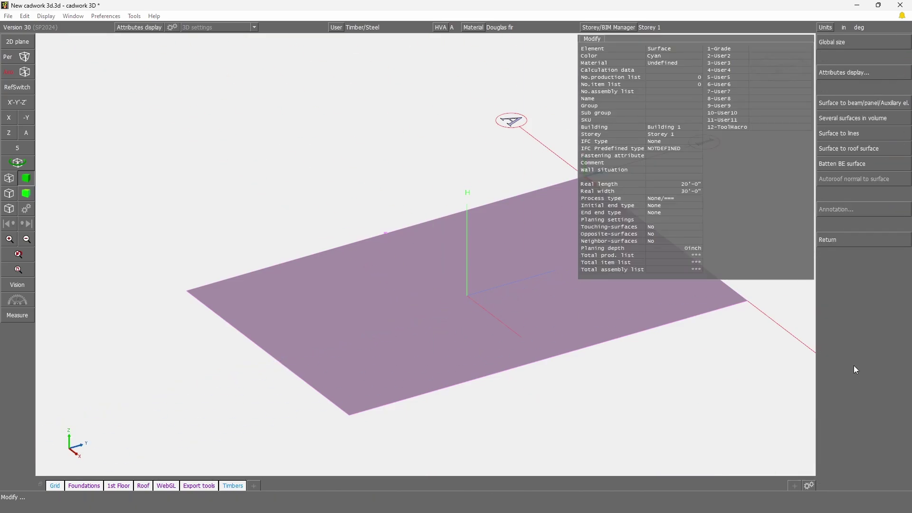
pyautogui.click(876, 104)
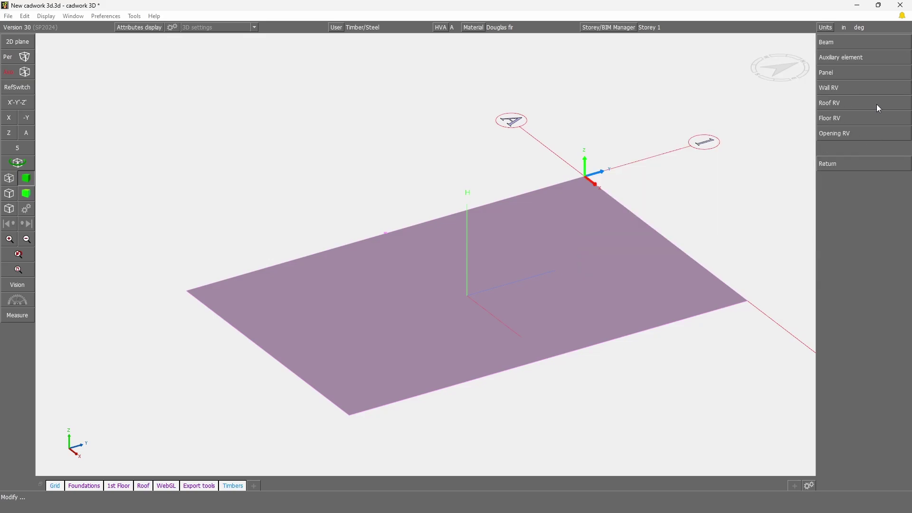
pyautogui.click(857, 58)
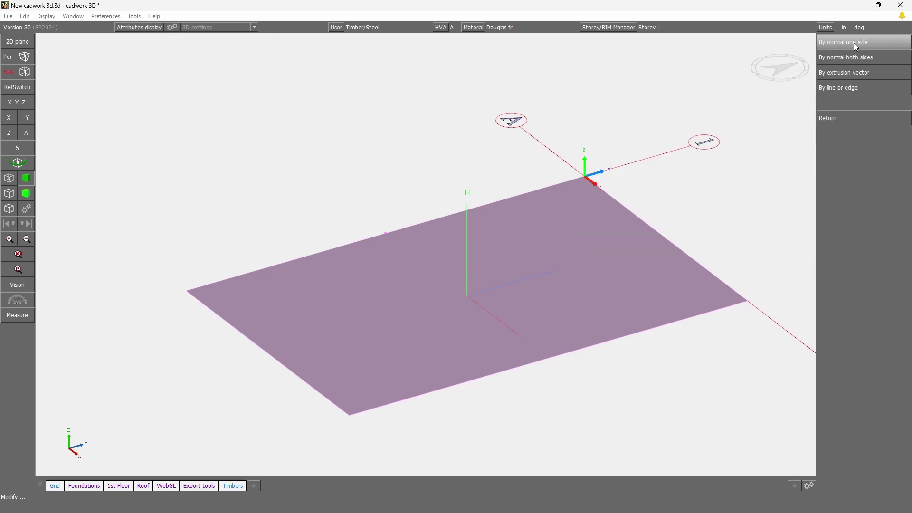
pyautogui.click(857, 46)
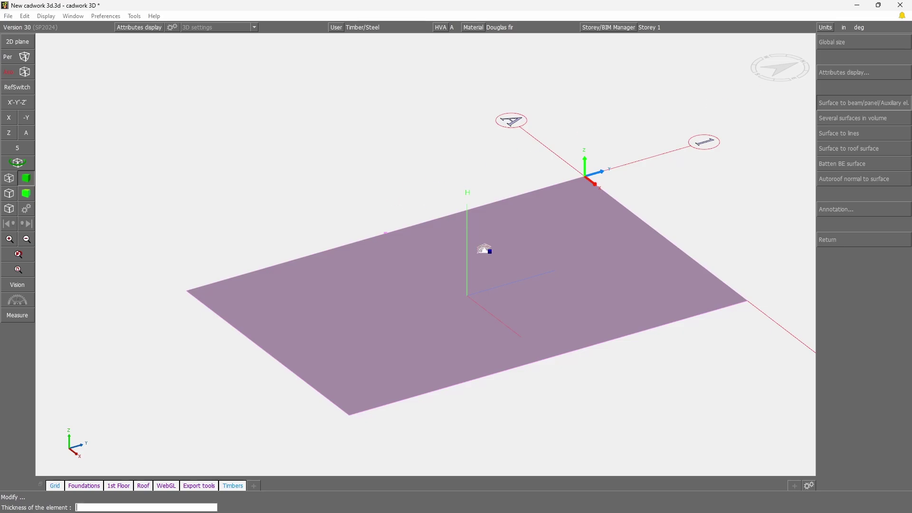
pyautogui.write('5')
pyautogui.press('Return')
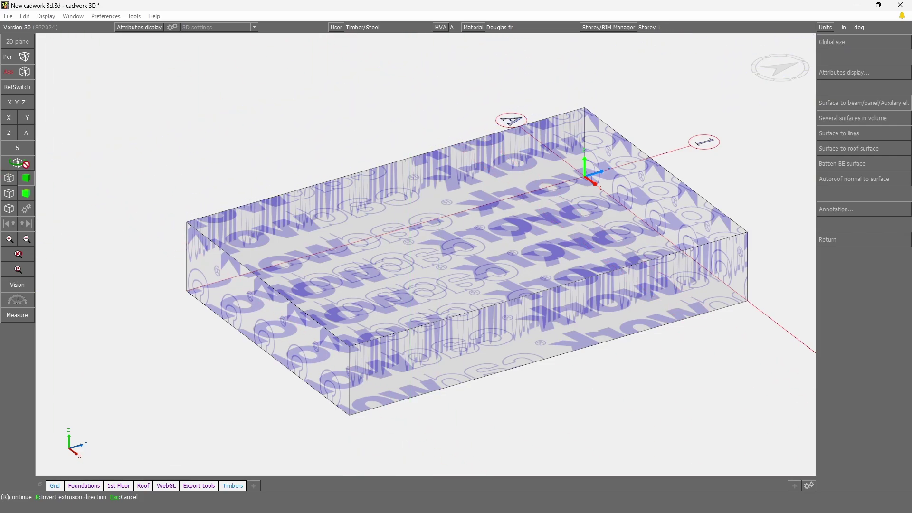
pyautogui.rightClick(60, 168)
pyautogui.rightClick(293, 168)
# Examine the logo texture on the faces of the extruded auxiliary element from several angles
pyautogui.click(28, 159)
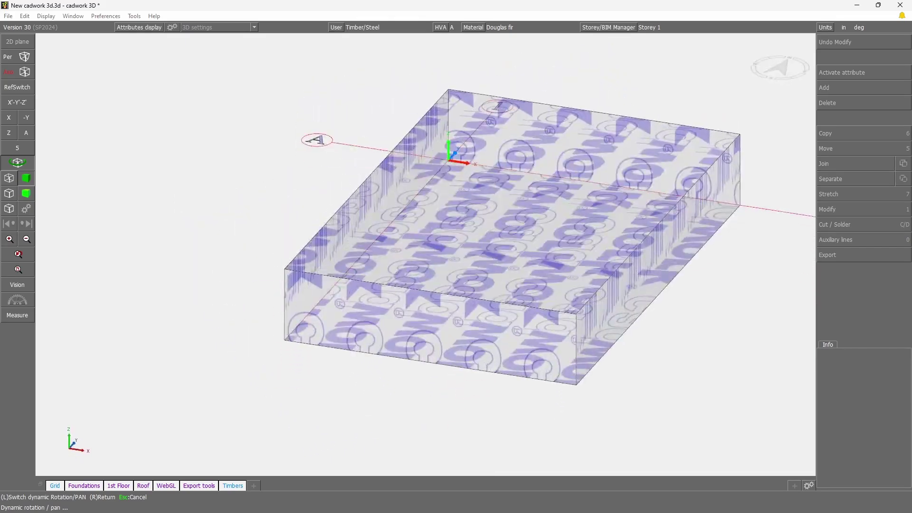
pyautogui.rightClick(464, 260)
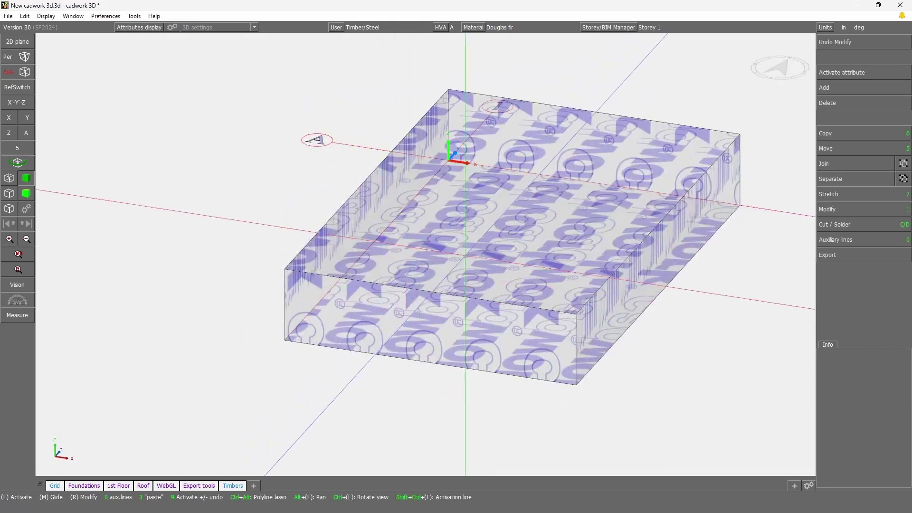
pyautogui.middleClick(426, 254)
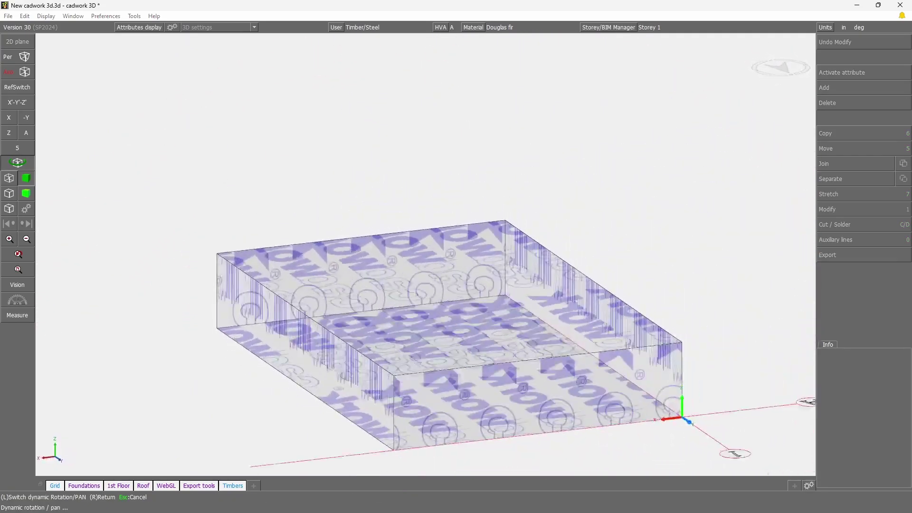
pyautogui.rightClick(514, 90)
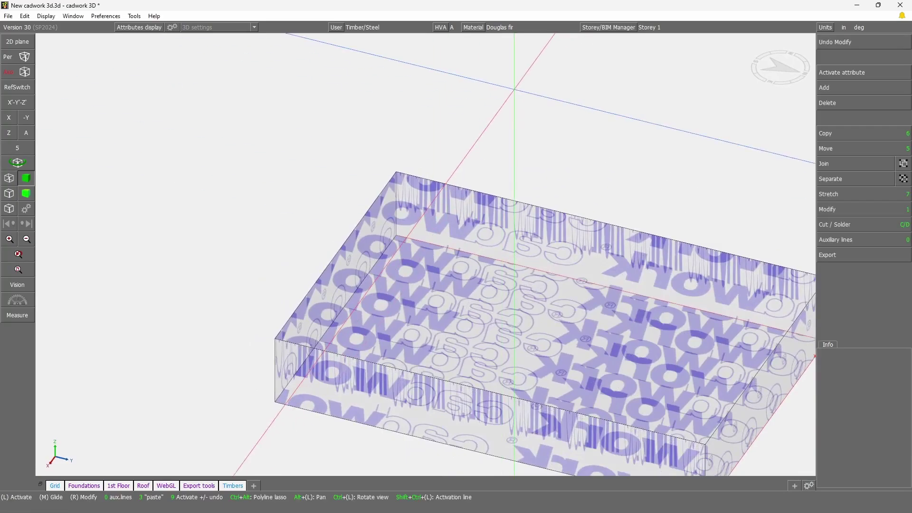